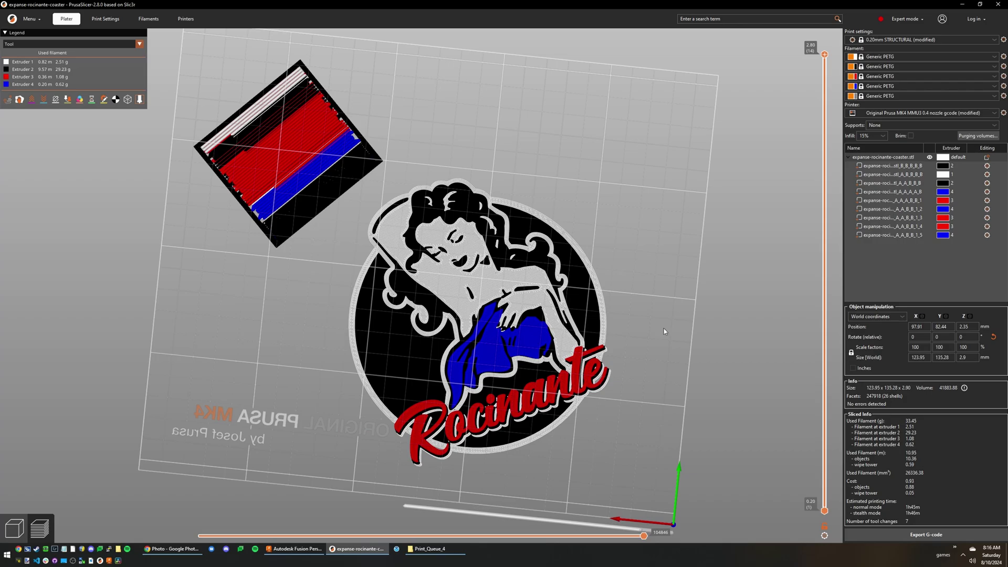
Select each part of the expanse-rocinante-coaster.stl object in turn to see which area it covers, returning to the black base part.
{"action": "left_click", "coordinate": [910, 166]}
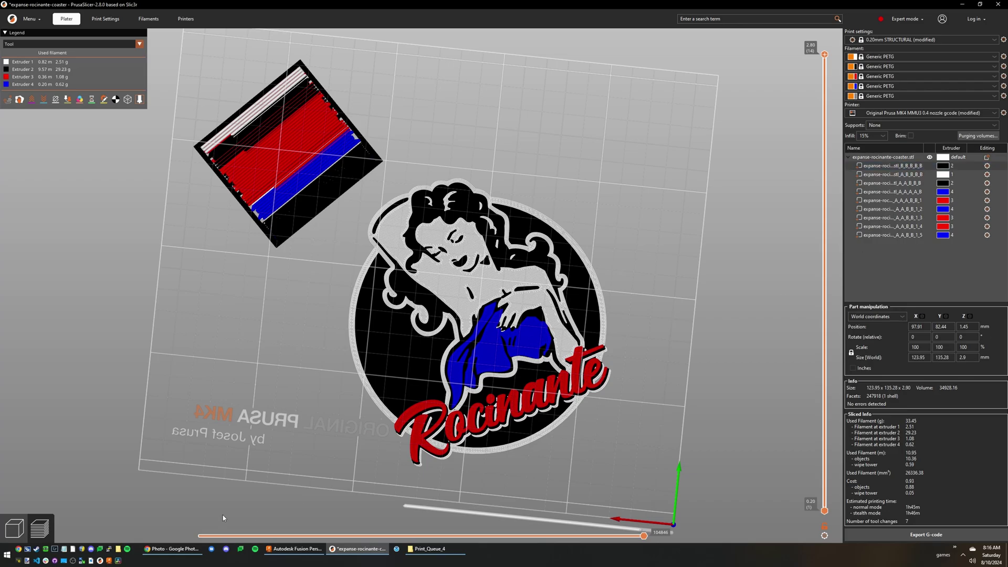
{"action": "left_click", "coordinate": [901, 174]}
{"action": "left_click", "coordinate": [903, 183]}
{"action": "left_click", "coordinate": [903, 191]}
{"action": "left_click", "coordinate": [901, 200]}
{"action": "left_click", "coordinate": [902, 209]}
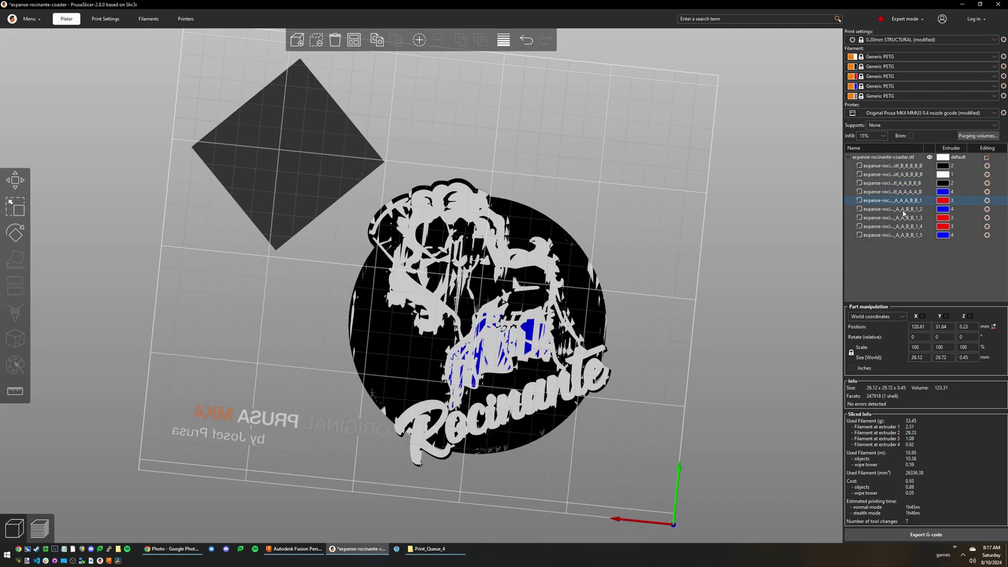
{"action": "left_click", "coordinate": [902, 217]}
{"action": "left_click", "coordinate": [904, 226]}
{"action": "left_click", "coordinate": [906, 235]}
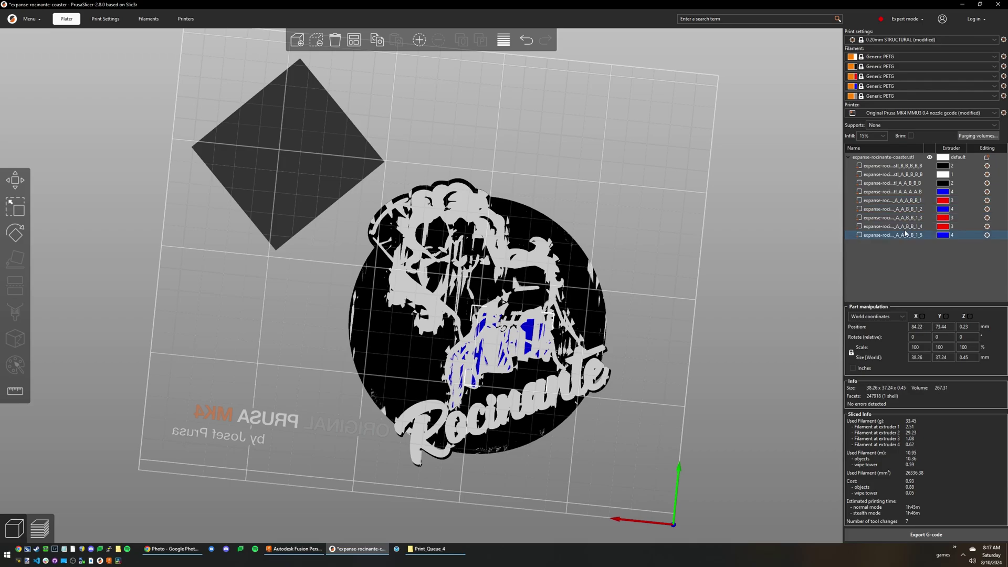
{"action": "left_click", "coordinate": [903, 167]}
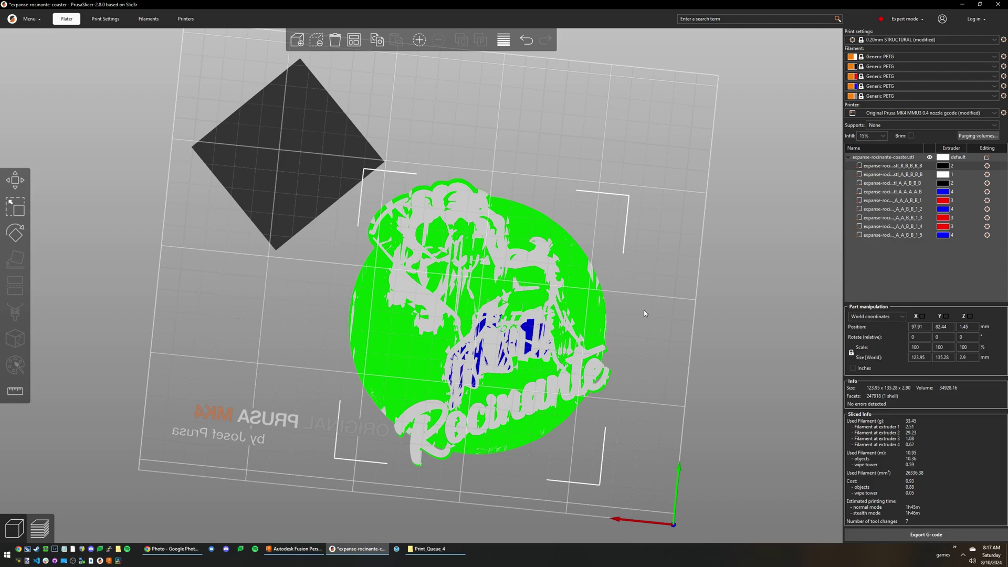
Examine the black base part's shape on the bed, and return to the coaster's sliced preview.
{"action": "left_click", "coordinate": [664, 311]}
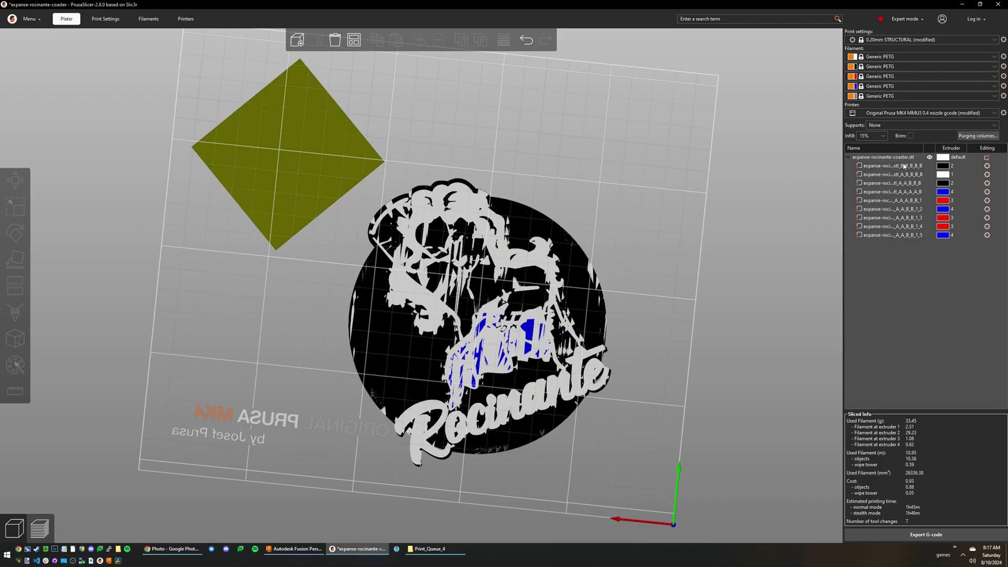
{"action": "left_click", "coordinate": [905, 166]}
{"action": "left_click_drag", "start_coordinate": [696, 257], "coordinate": [679, 313]}
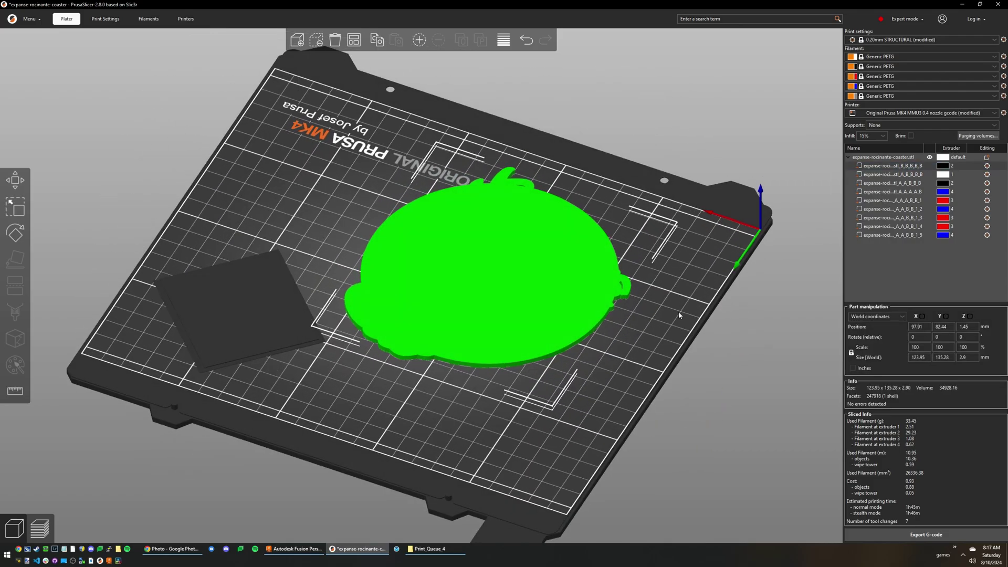
{"action": "left_click", "coordinate": [40, 531]}
{"action": "left_click_drag", "start_coordinate": [602, 467], "coordinate": [561, 398]}
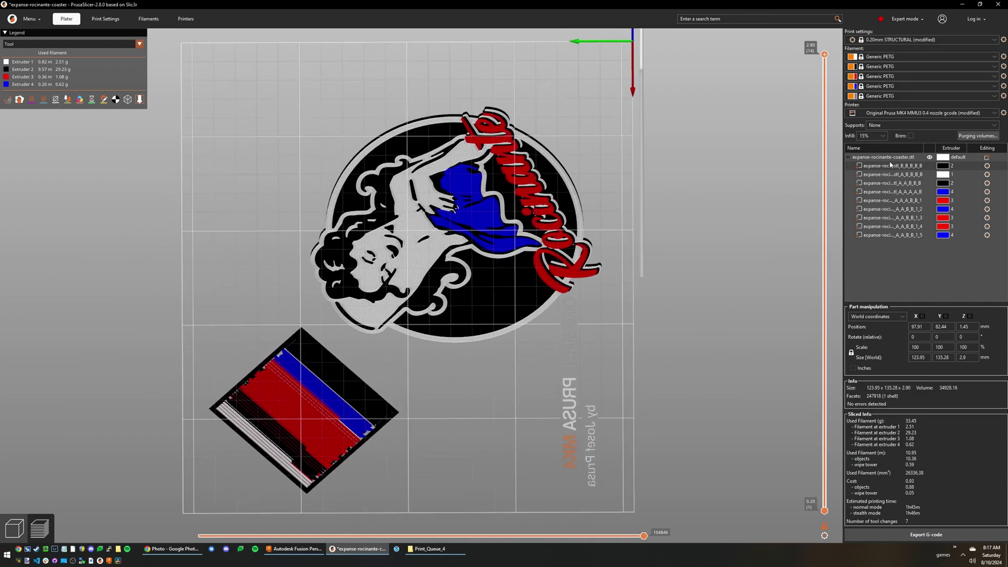
Reorder the black base part to the end of the coaster's part list and re-slice the model.
{"action": "left_click_drag", "start_coordinate": [900, 166], "coordinate": [903, 237]}
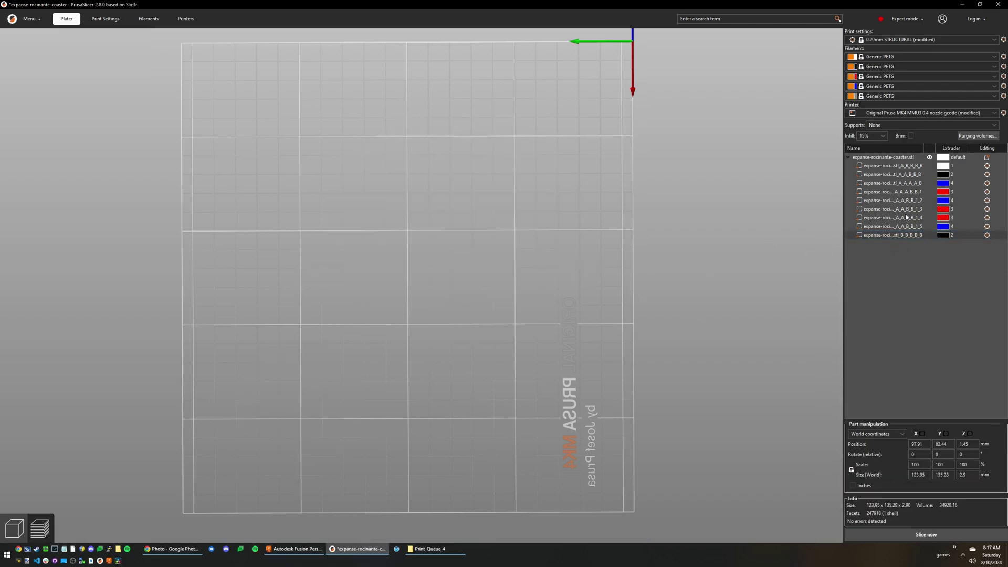
{"action": "left_click", "coordinate": [937, 535]}
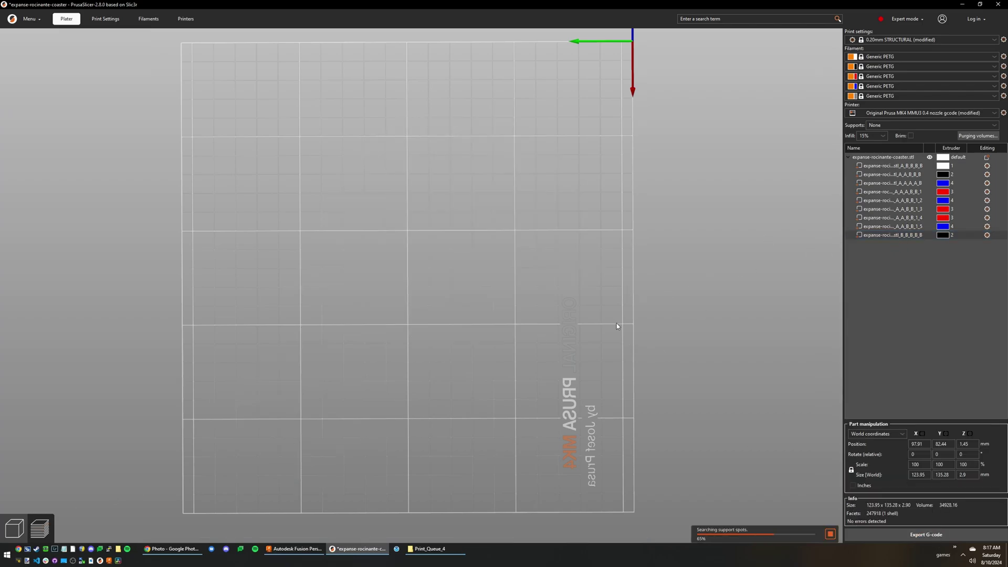
{"action": "left_click_drag", "start_coordinate": [612, 325], "coordinate": [588, 350]}
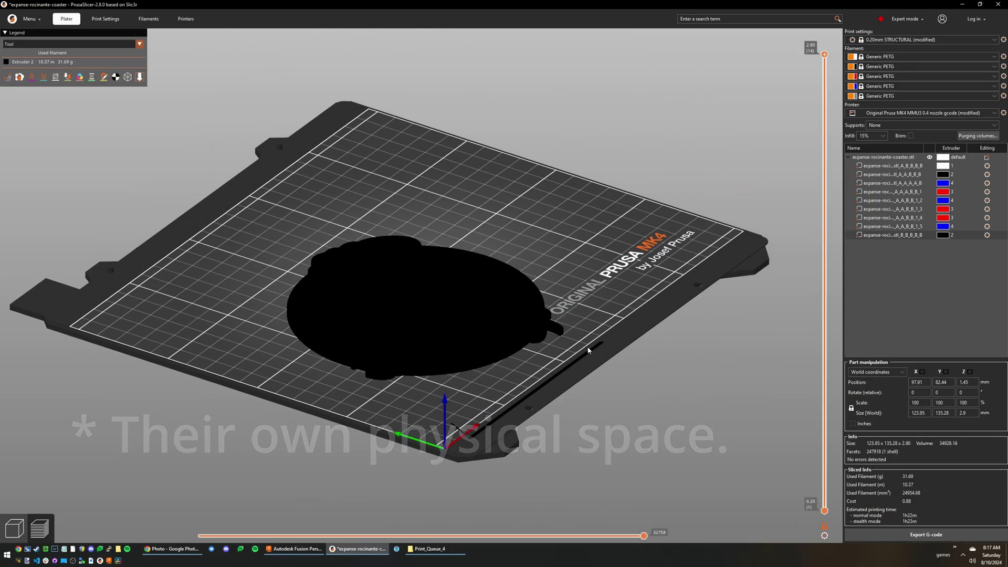
{"action": "left_click_drag", "start_coordinate": [587, 357], "coordinate": [651, 313]}
Restore the black base part to the start of the coaster's part list, re-slice, and inspect both faces in the preview.
{"action": "left_click_drag", "start_coordinate": [897, 235], "coordinate": [895, 168]}
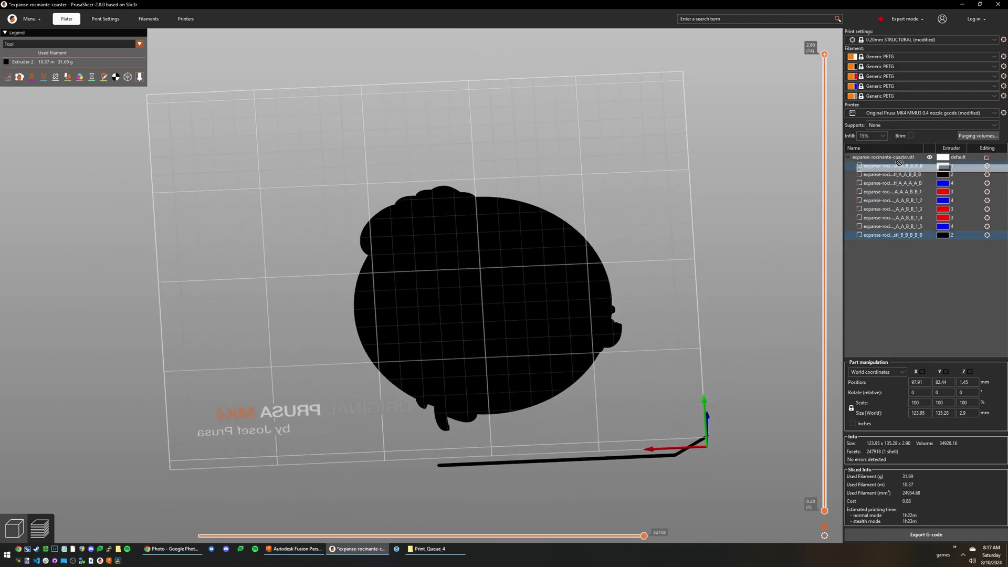
{"action": "left_click", "coordinate": [919, 535]}
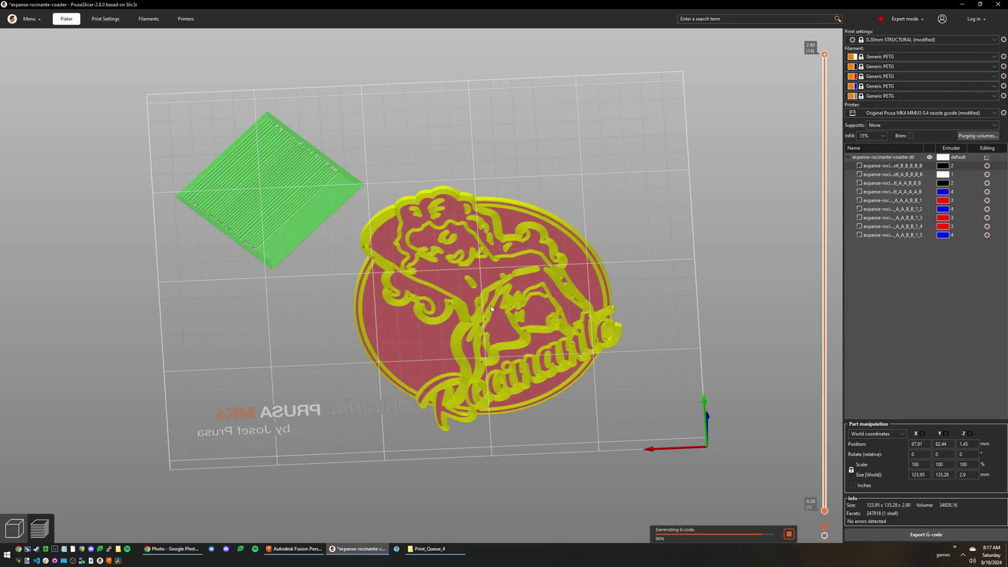
{"action": "middle_click_drag", "start_coordinate": [488, 311], "coordinate": [511, 283]}
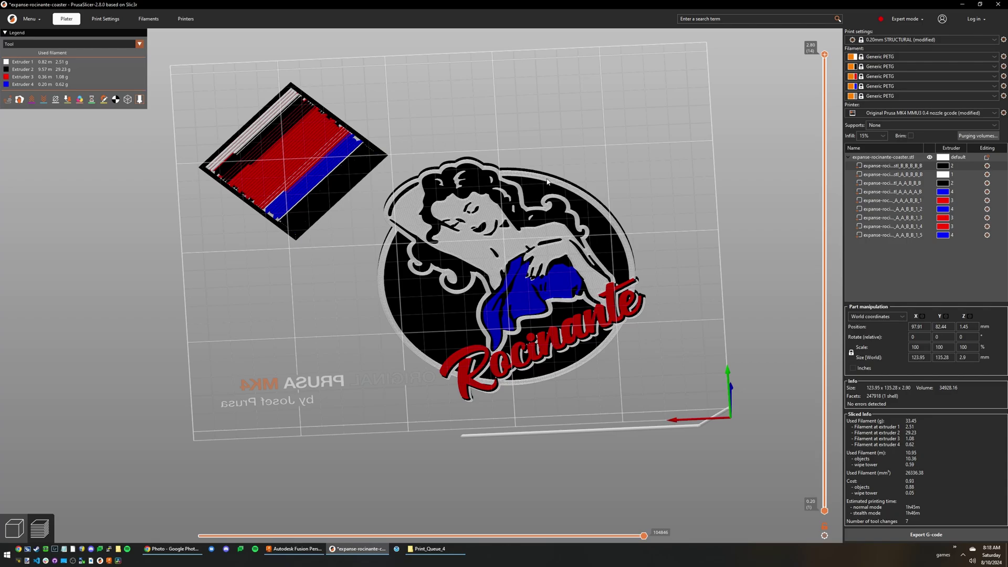
{"action": "left_click_drag", "start_coordinate": [547, 182], "coordinate": [440, 135]}
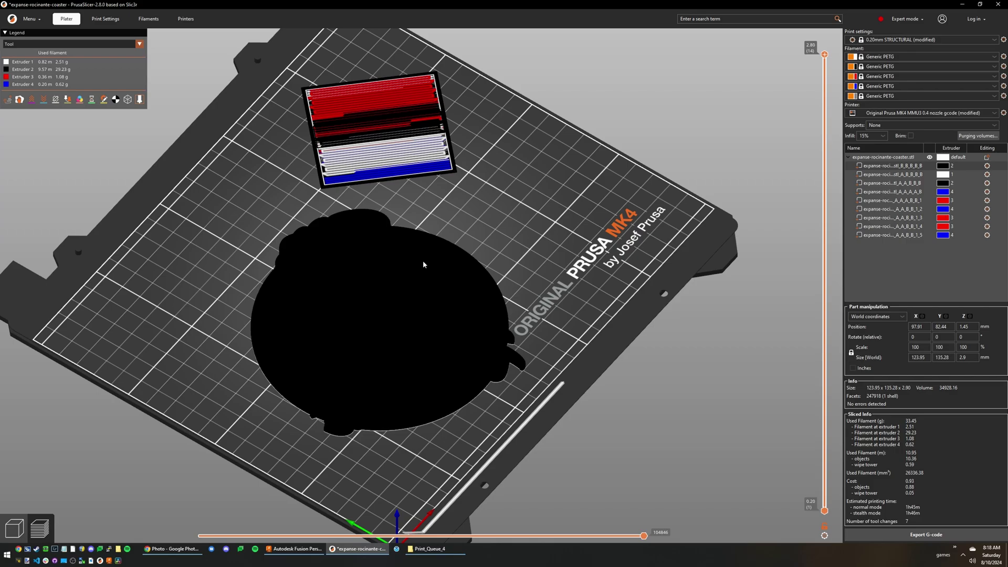
{"action": "left_click_drag", "start_coordinate": [454, 280], "coordinate": [627, 198]}
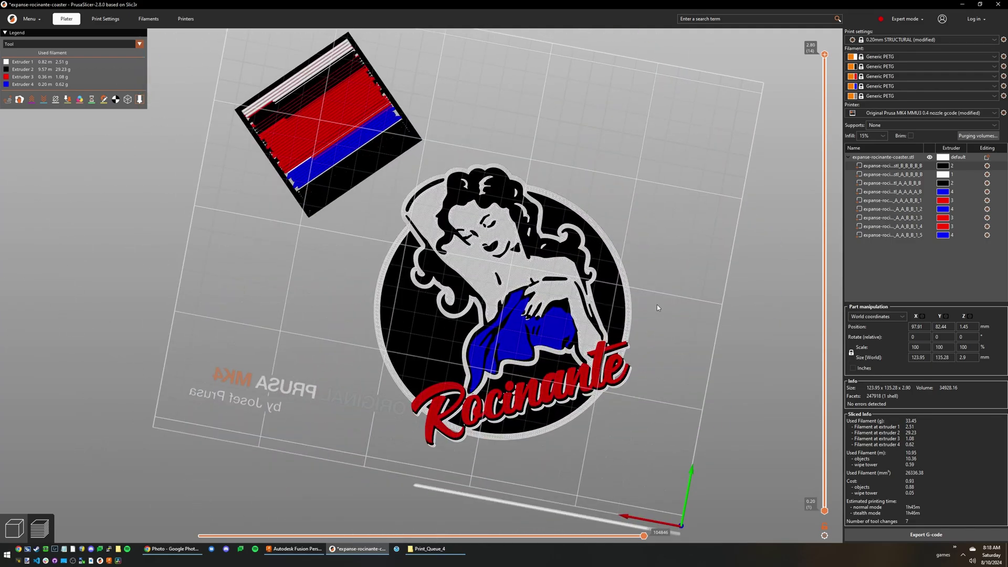
{"action": "left_click_drag", "start_coordinate": [697, 283], "coordinate": [608, 352]}
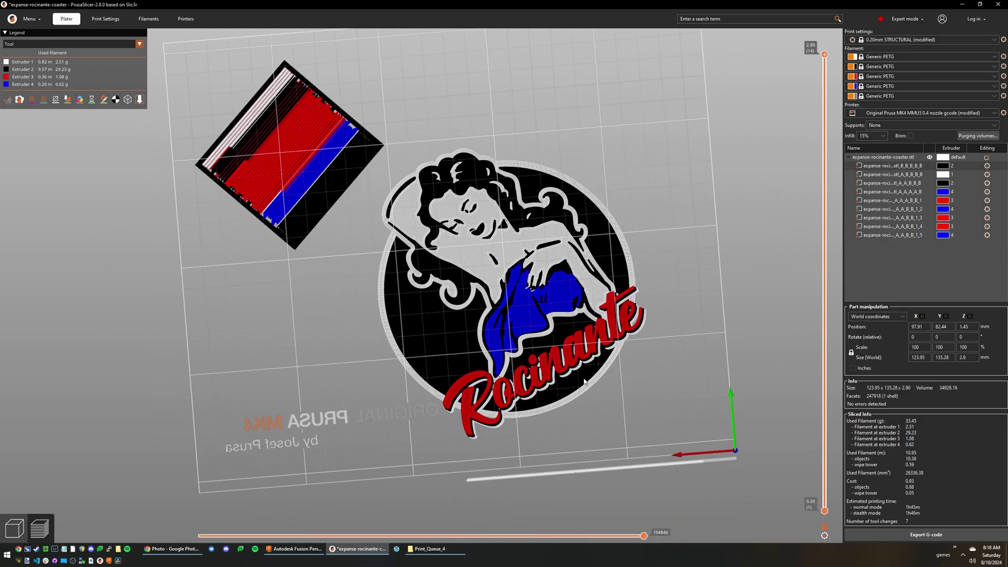
Switch to Autodesk Fusion and roll the X plate's design history back to just after the sketch.
{"action": "left_click", "coordinate": [279, 550]}
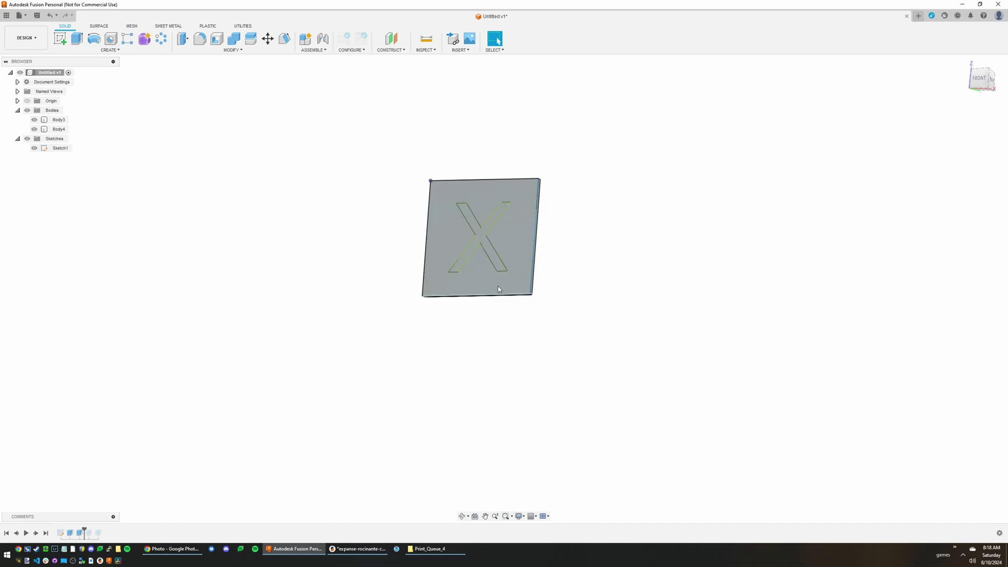
{"action": "scroll", "coordinate": [498, 289], "scroll_direction": "up", "scroll_amount": 1}
{"action": "middle_click_drag", "start_coordinate": [494, 315], "coordinate": [468, 385]}
{"action": "scroll", "coordinate": [467, 385], "scroll_direction": "up", "scroll_amount": 1}
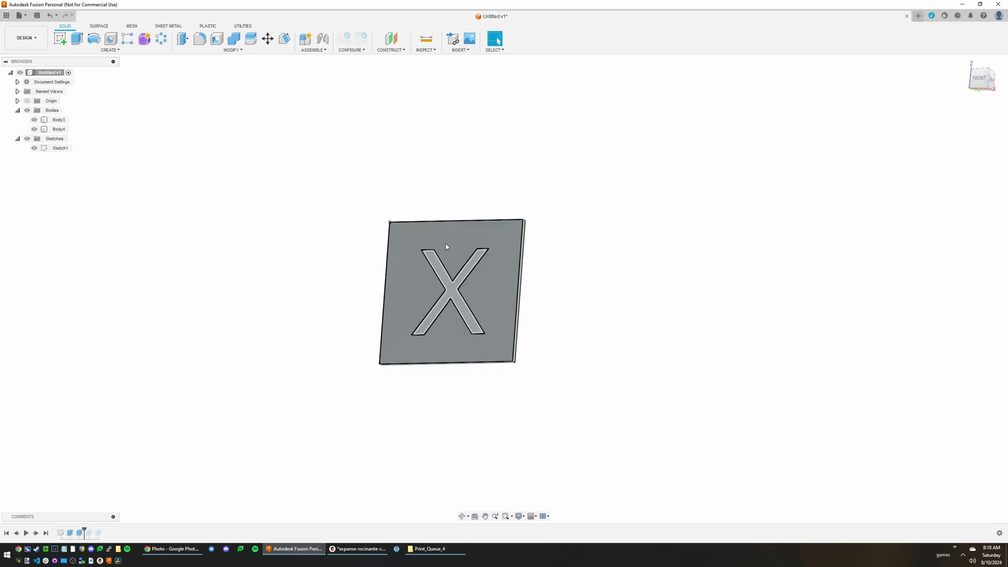
{"action": "middle_click_drag", "start_coordinate": [548, 339], "coordinate": [549, 310]}
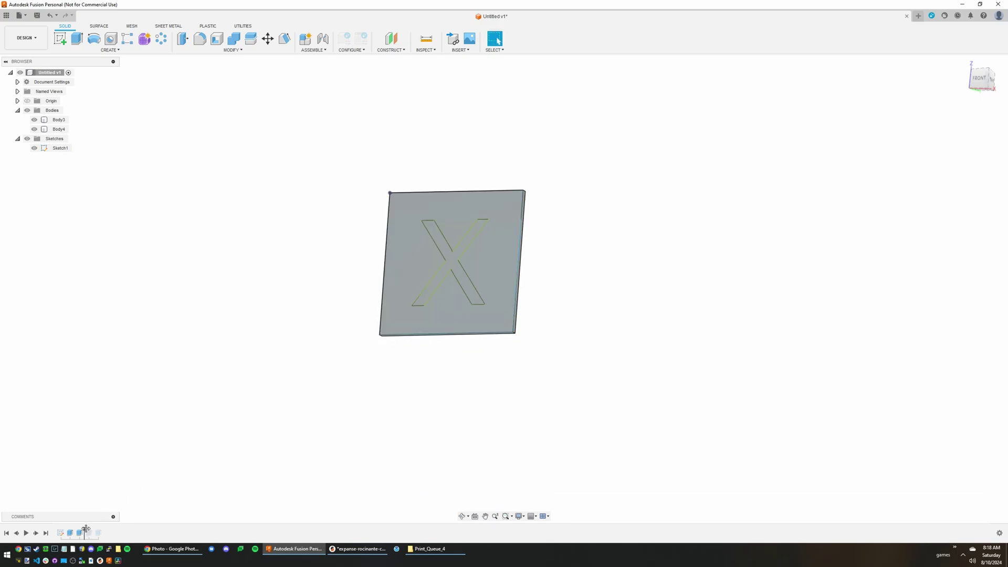
{"action": "left_click_drag", "start_coordinate": [84, 531], "coordinate": [65, 531]}
{"action": "scroll", "coordinate": [467, 225], "scroll_direction": "up", "scroll_amount": 5}
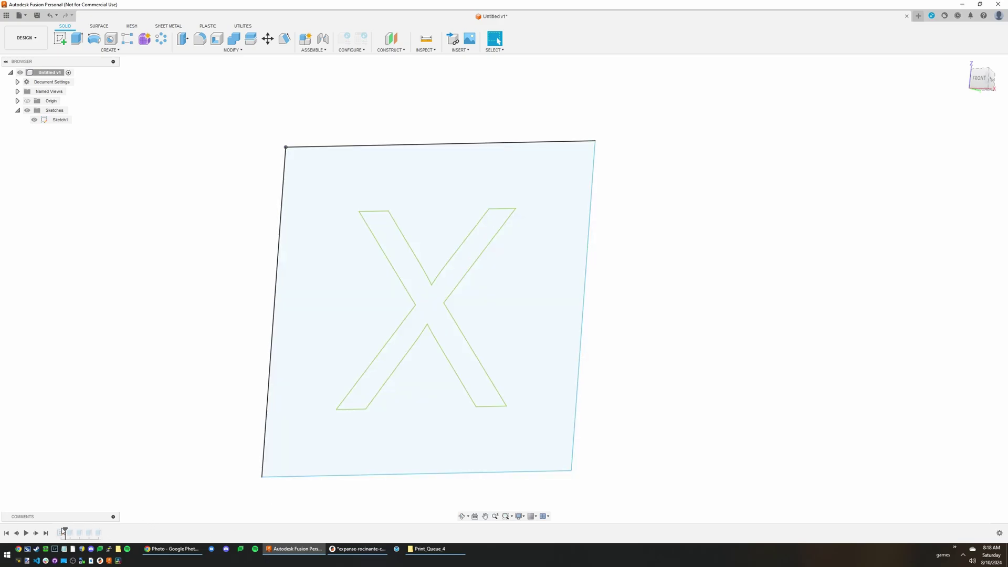
Advance the design history past the plate's extrusion and examine the solid plate with the X outline.
{"action": "left_click_drag", "start_coordinate": [67, 531], "coordinate": [75, 531]}
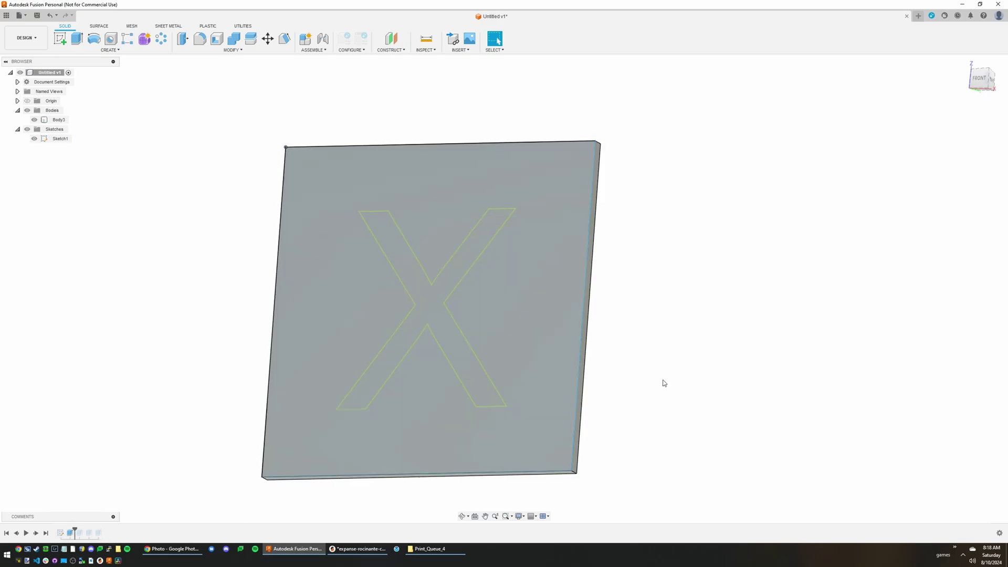
{"action": "middle_click_drag", "start_coordinate": [697, 416], "coordinate": [682, 372], "text": "shift"}
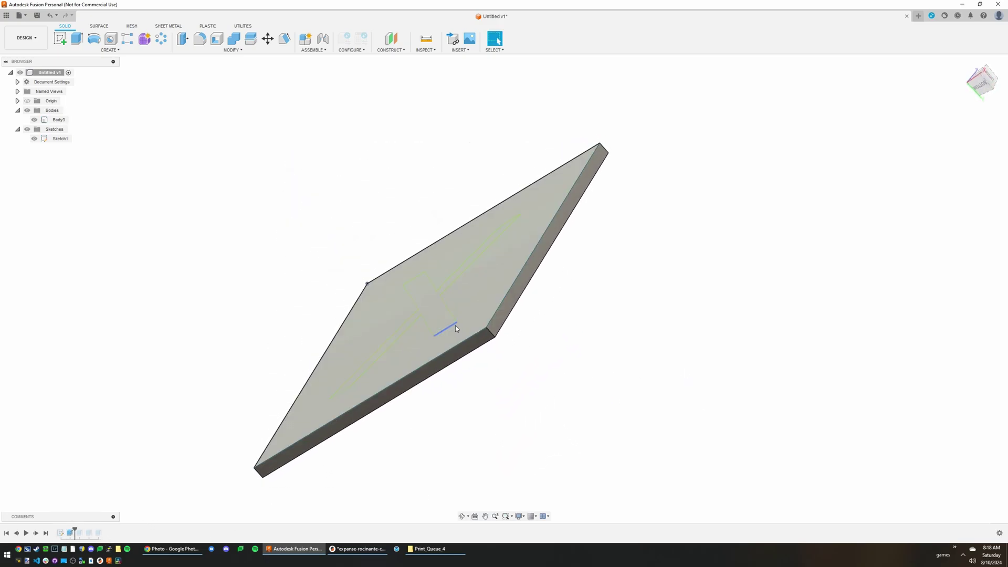
{"action": "middle_click_drag", "start_coordinate": [645, 337], "coordinate": [661, 362], "text": "shift"}
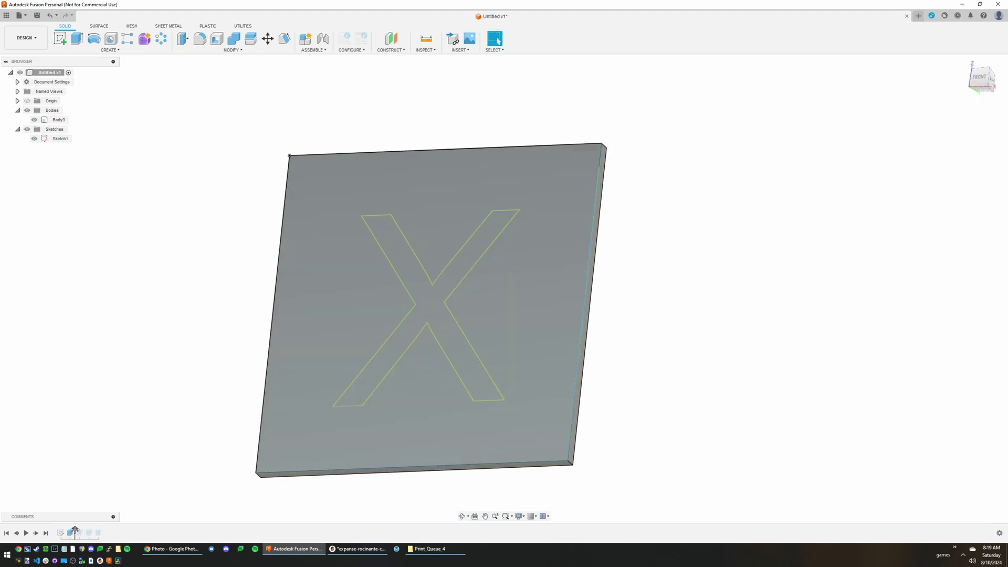
Advance the design history past the X extrusion and highlight that feature to examine the X body embedded in the plate.
{"action": "right_click", "coordinate": [83, 531]}
{"action": "left_click", "coordinate": [123, 502]}
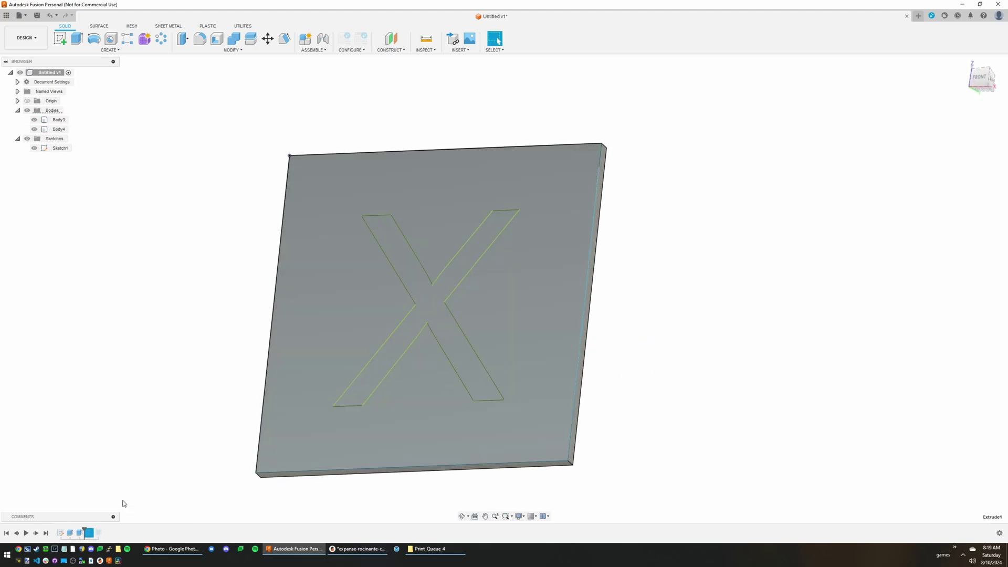
{"action": "left_click", "coordinate": [80, 533]}
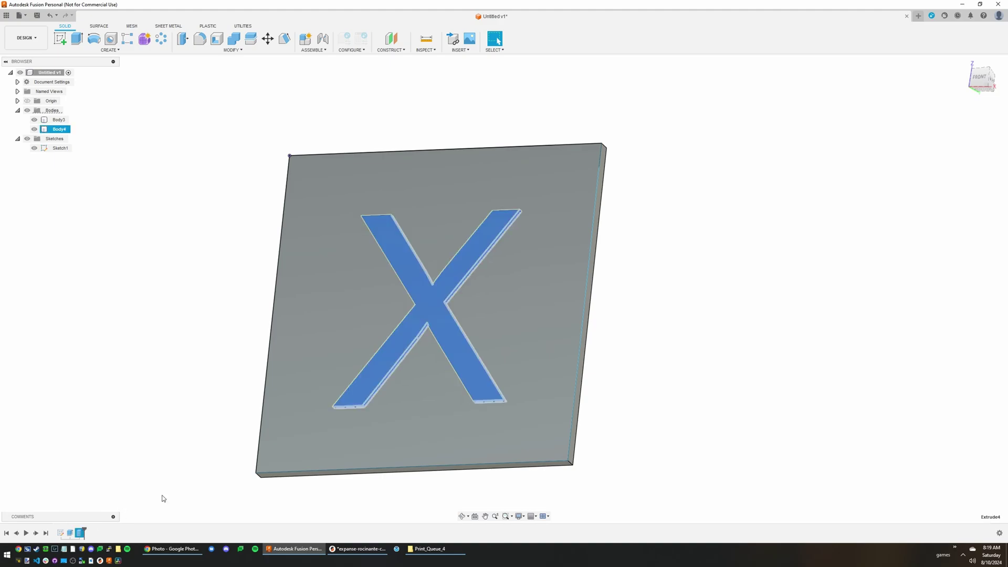
{"action": "middle_click_drag", "start_coordinate": [641, 398], "coordinate": [593, 378], "text": "shift"}
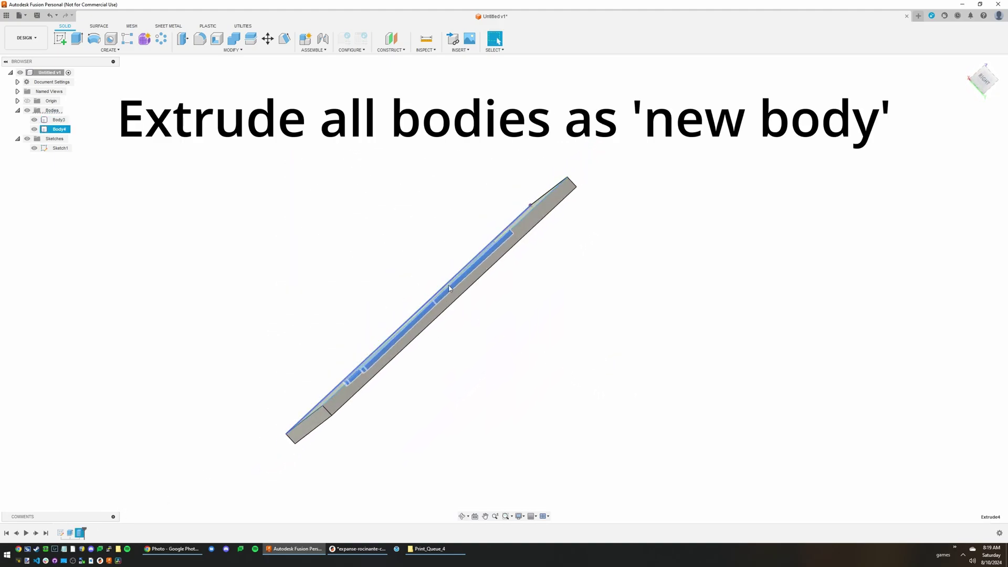
{"action": "middle_click_drag", "start_coordinate": [527, 385], "coordinate": [563, 393], "text": "shift"}
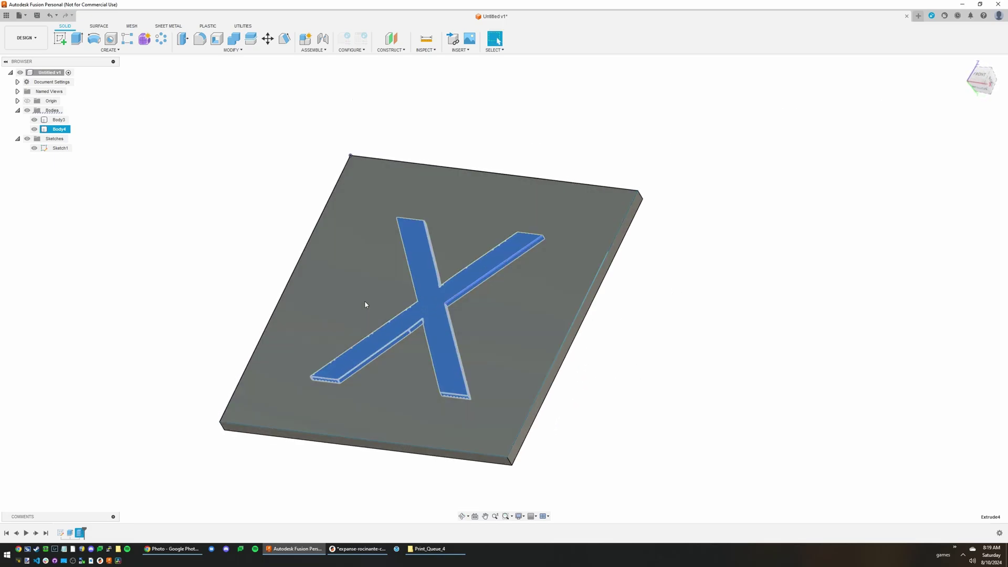
{"action": "left_click", "coordinate": [114, 387]}
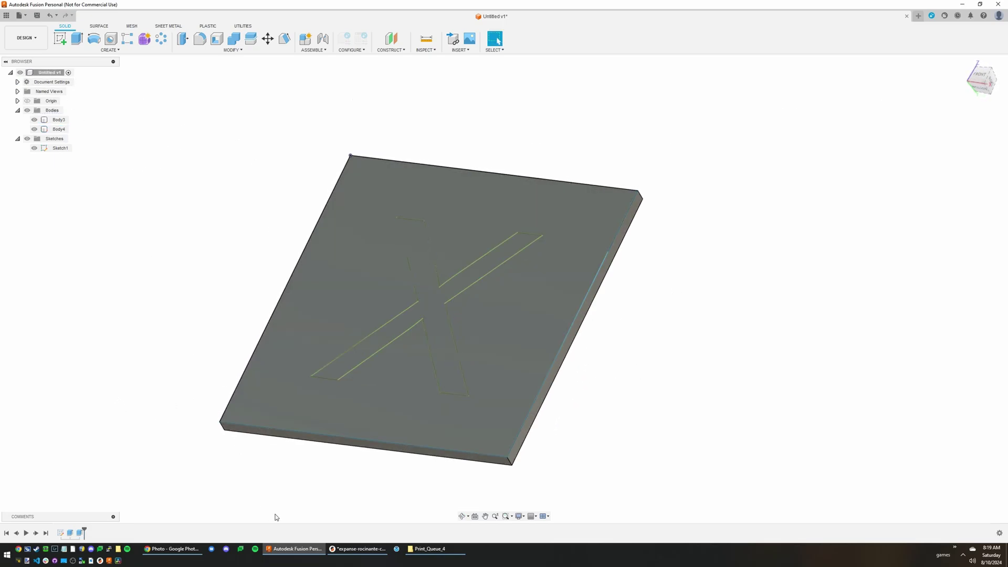
Switch to PrusaSlicer, delete the black base part from the coaster, and inspect the remaining parts.
{"action": "left_click", "coordinate": [350, 553]}
{"action": "key", "text": "Delete"}
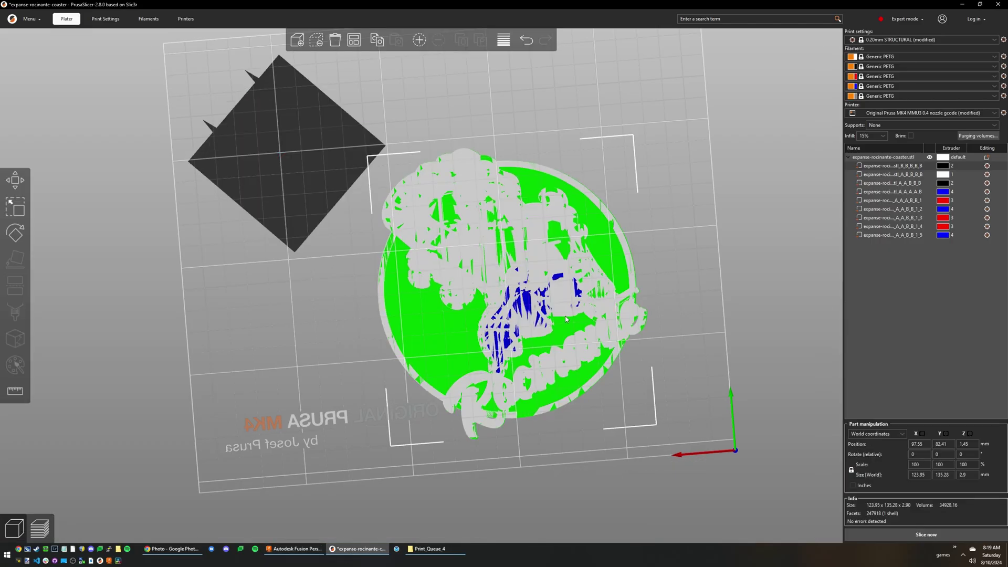
{"action": "left_click_drag", "start_coordinate": [688, 257], "coordinate": [603, 315]}
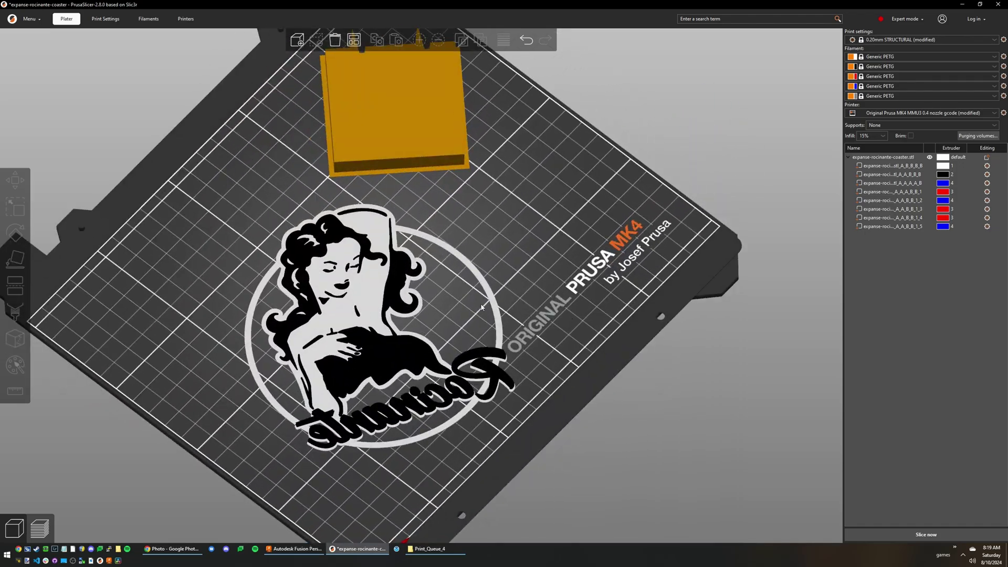
Select the whole expanse-rocinante-coaster.stl object and delete it from the plate.
{"action": "left_click", "coordinate": [348, 266]}
{"action": "left_click", "coordinate": [895, 157]}
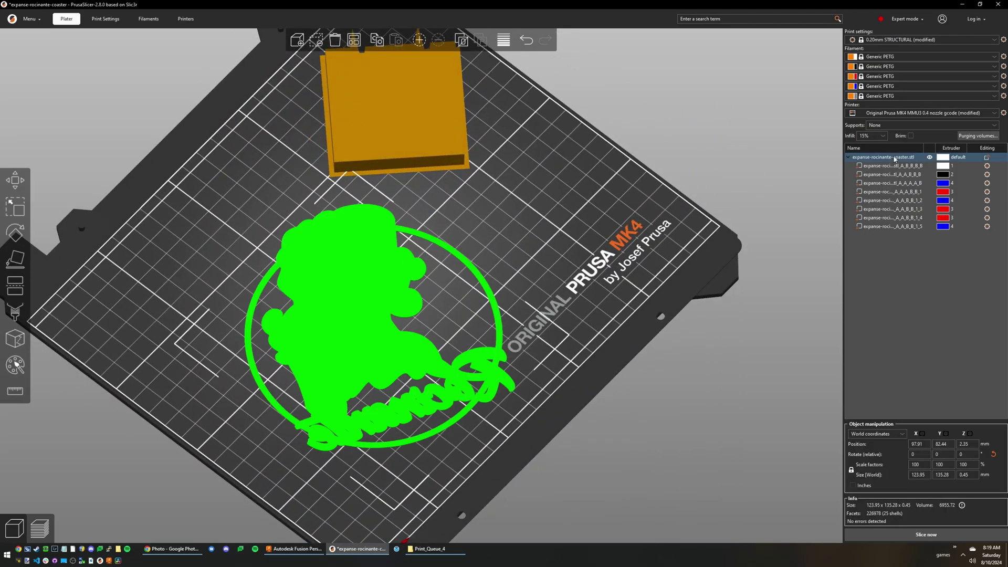
{"action": "key", "text": "Delete"}
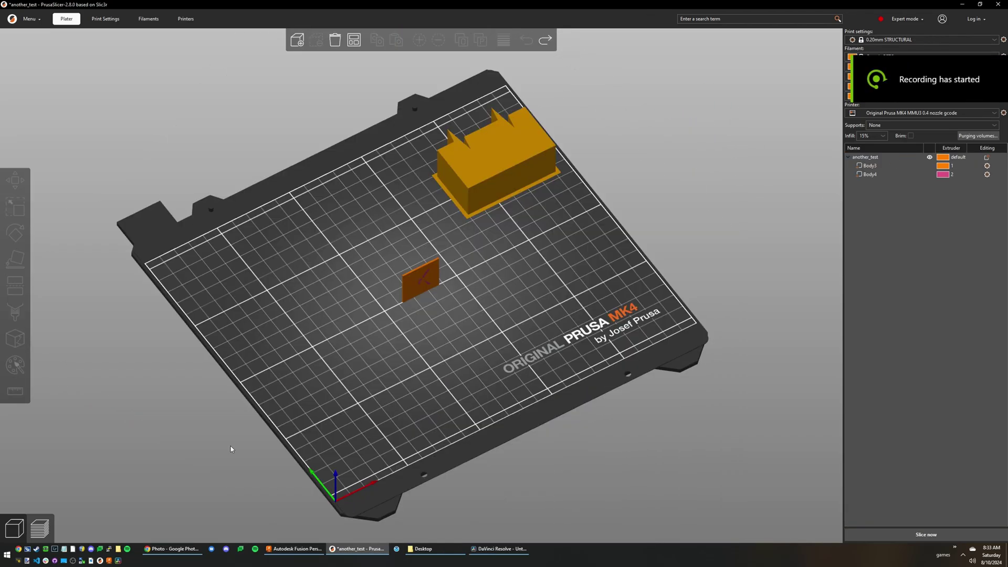
Examine the upright X plate in the another_test project up close and select it.
{"action": "left_click_drag", "start_coordinate": [397, 373], "coordinate": [398, 359]}
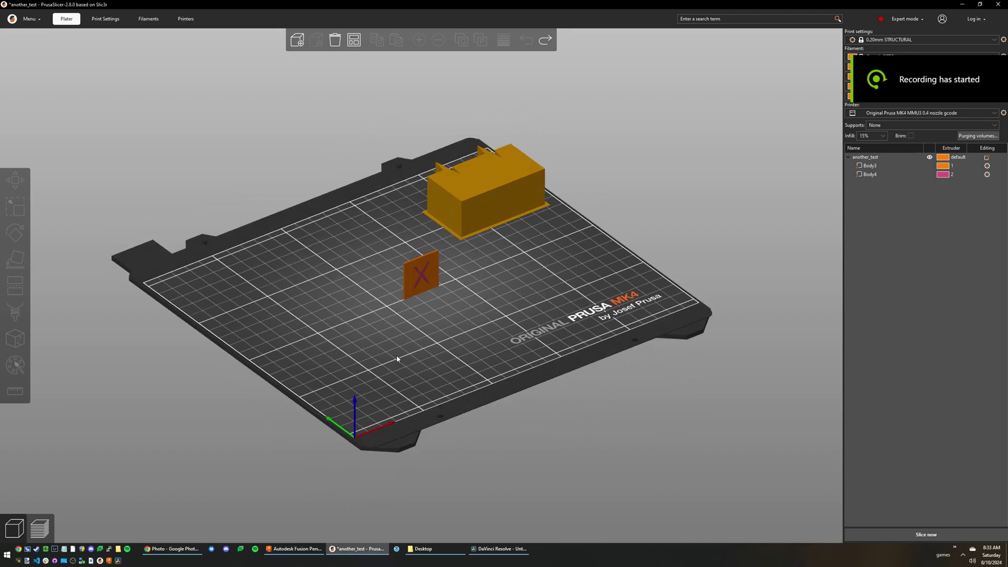
{"action": "left_click_drag", "start_coordinate": [483, 348], "coordinate": [468, 335]}
{"action": "scroll", "coordinate": [468, 336], "scroll_direction": "up", "scroll_amount": 9}
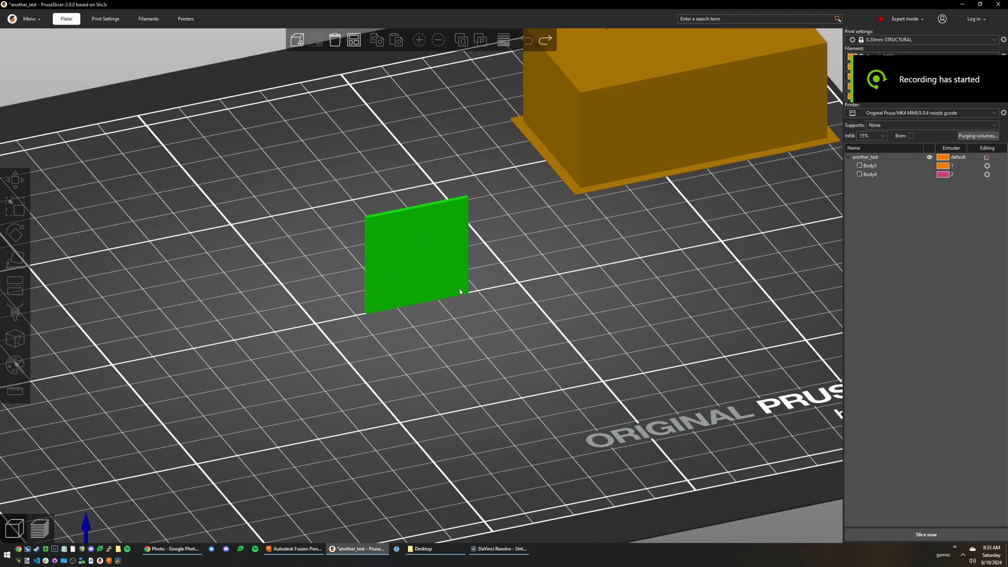
{"action": "left_click_drag", "start_coordinate": [514, 269], "coordinate": [560, 317]}
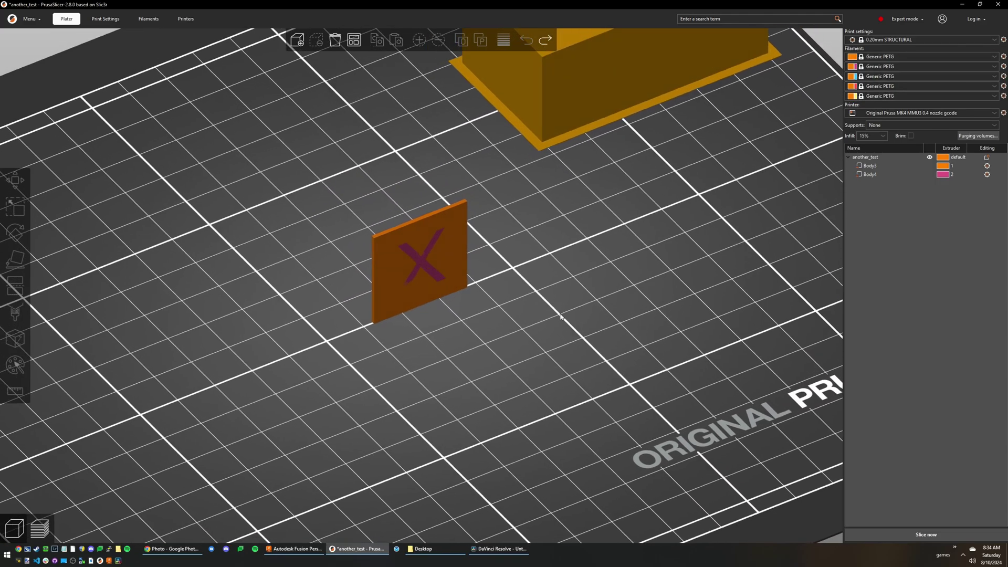
{"action": "left_click", "coordinate": [419, 268]}
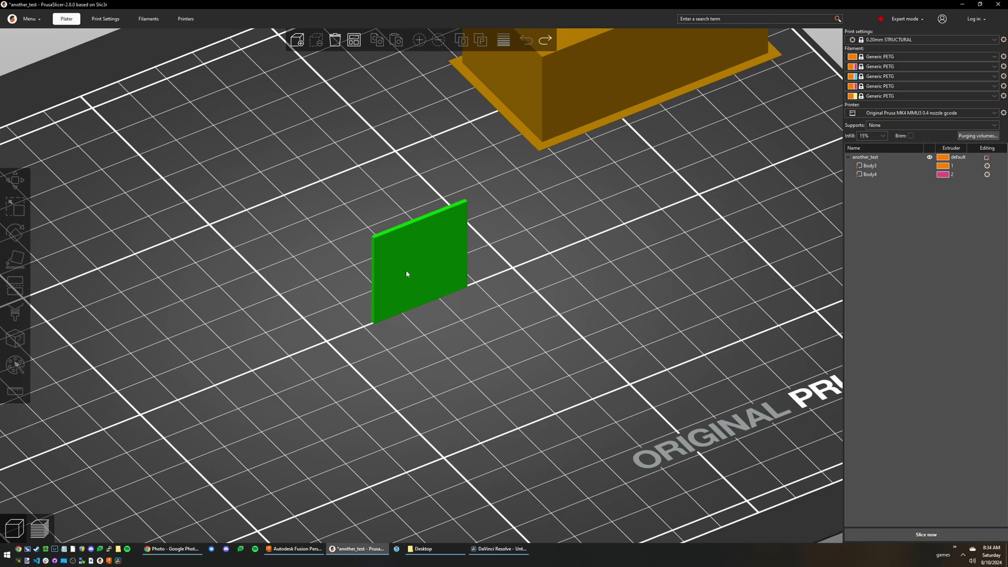
Examine the upright another_test plate, selecting and deselecting it to study how the X body shows on its face.
{"action": "left_click", "coordinate": [557, 328]}
{"action": "left_click_drag", "start_coordinate": [557, 328], "coordinate": [557, 334]}
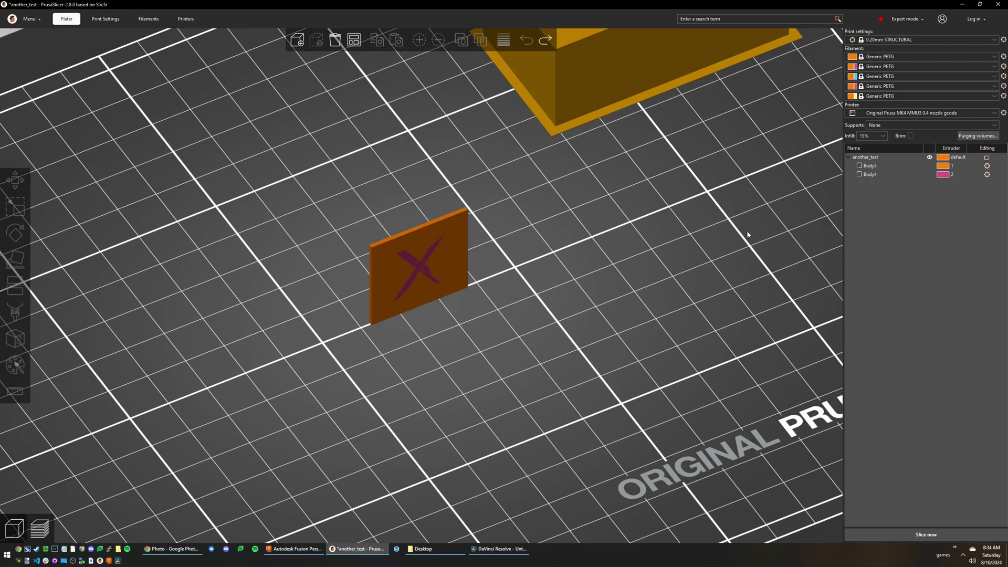
{"action": "left_click", "coordinate": [426, 253]}
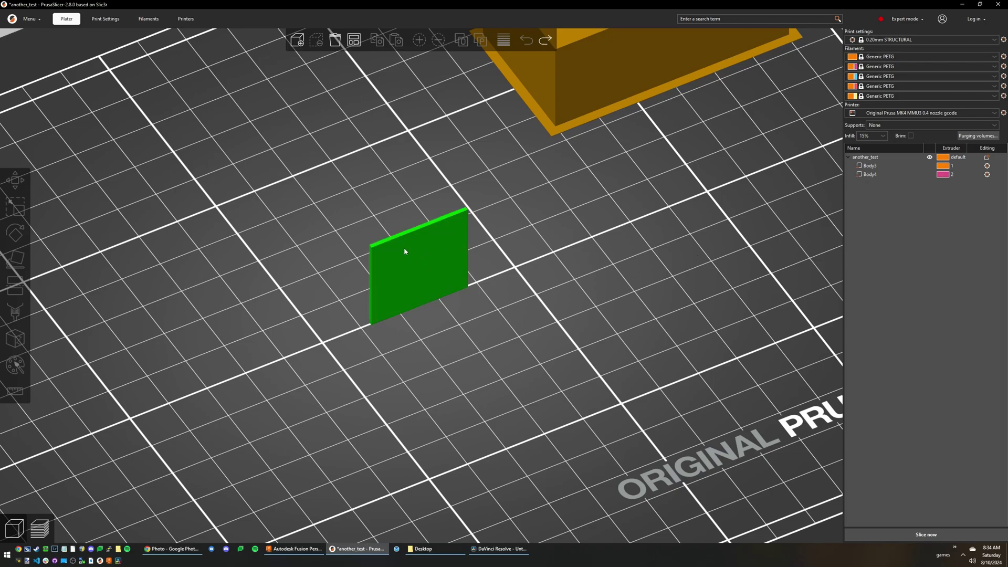
{"action": "left_click", "coordinate": [404, 248], "text": "ctrl"}
{"action": "left_click", "coordinate": [425, 236]}
{"action": "left_click", "coordinate": [514, 302]}
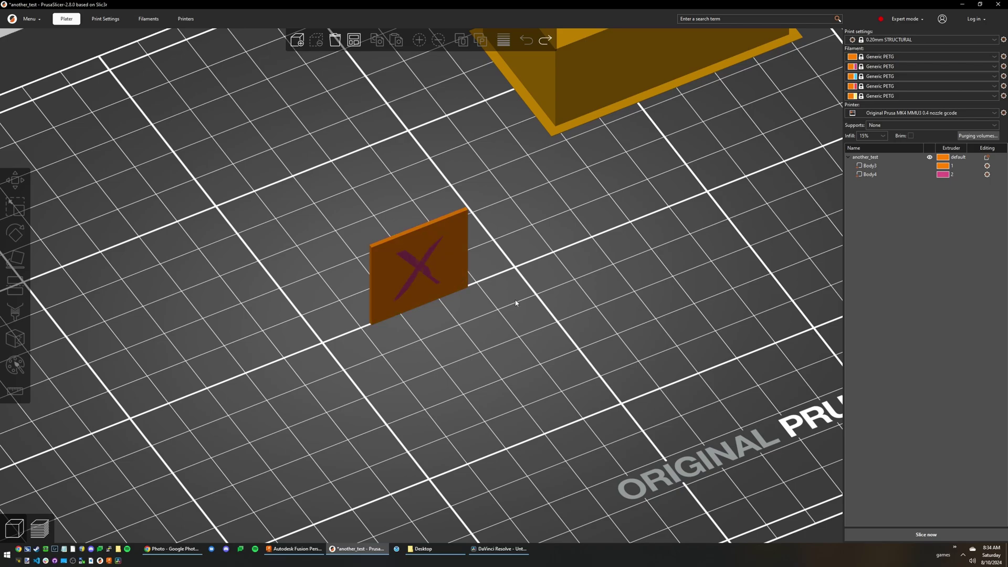
{"action": "left_click", "coordinate": [448, 279]}
{"action": "left_click", "coordinate": [447, 306]}
{"action": "left_click", "coordinate": [411, 260]}
{"action": "left_click", "coordinate": [531, 246]}
{"action": "left_click", "coordinate": [460, 284]}
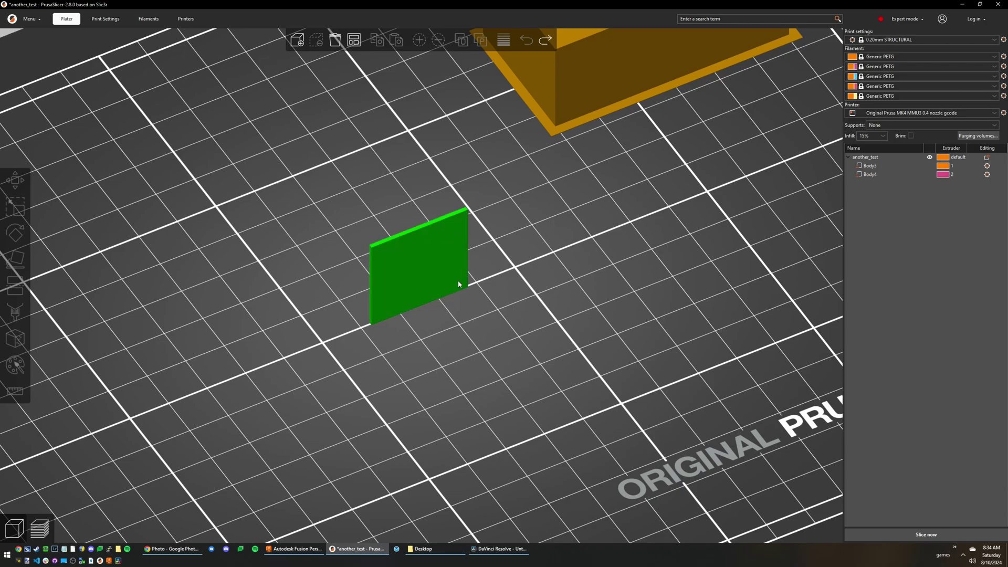
{"action": "left_click", "coordinate": [426, 343]}
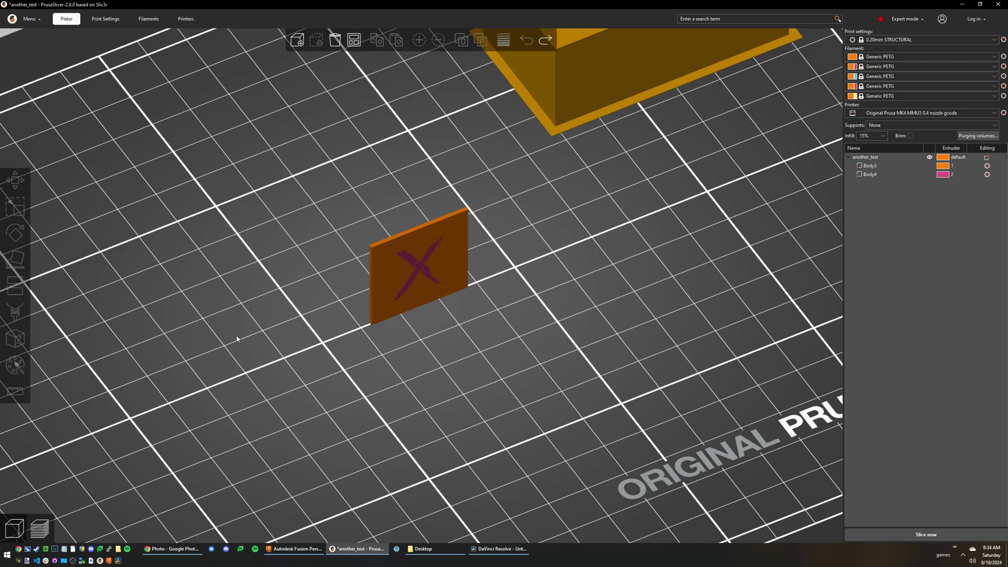
{"action": "left_click", "coordinate": [410, 268]}
{"action": "left_click", "coordinate": [778, 223]}
{"action": "left_click", "coordinate": [413, 279]}
{"action": "left_click", "coordinate": [861, 194]}
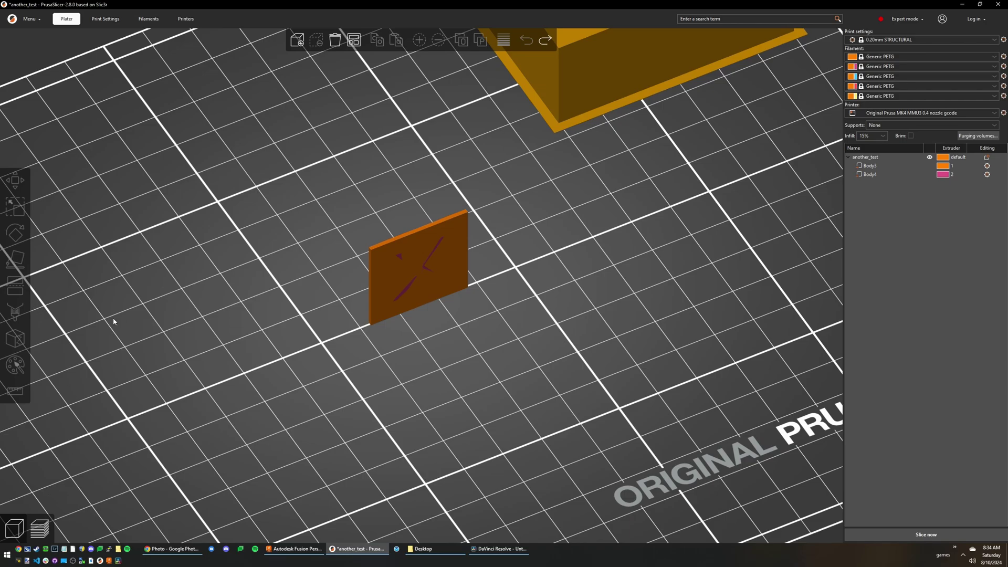
Lay the another_test plate flat on the bed with its X face down using Place on face, and deselect it.
{"action": "left_click", "coordinate": [401, 270]}
{"action": "left_click", "coordinate": [373, 264]}
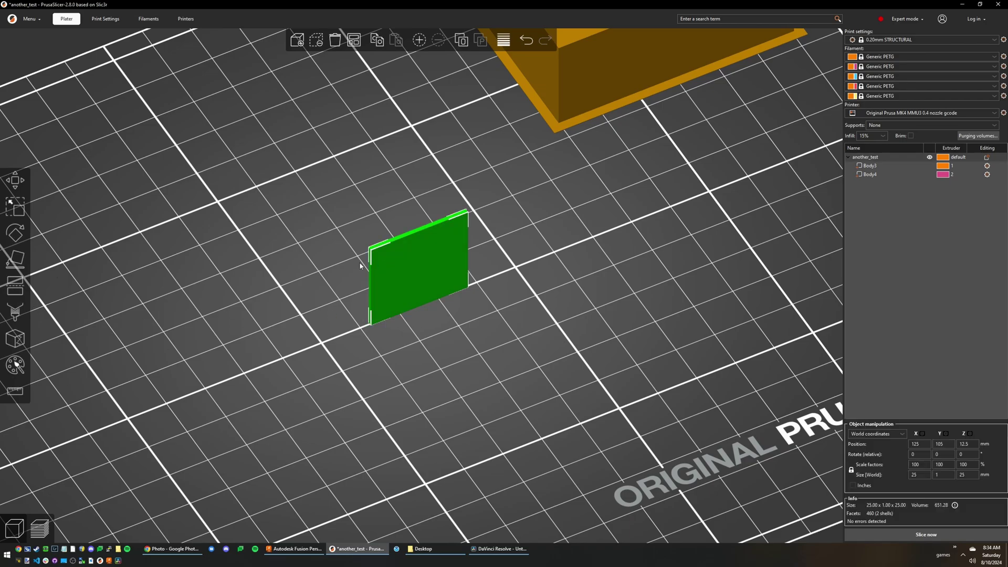
{"action": "left_click", "coordinate": [15, 257]}
{"action": "left_click", "coordinate": [419, 279]}
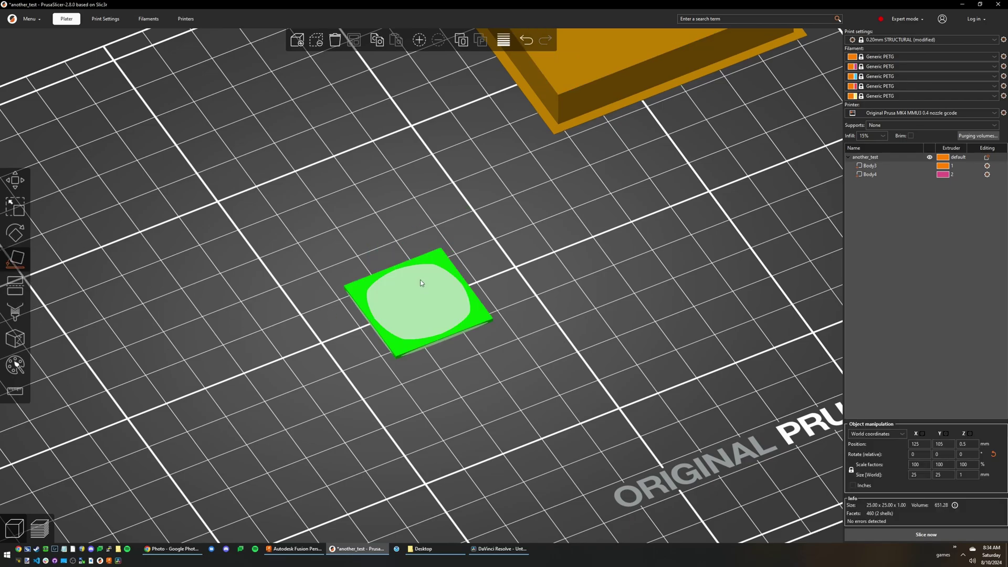
{"action": "scroll", "coordinate": [501, 354], "scroll_direction": "down", "scroll_amount": 3}
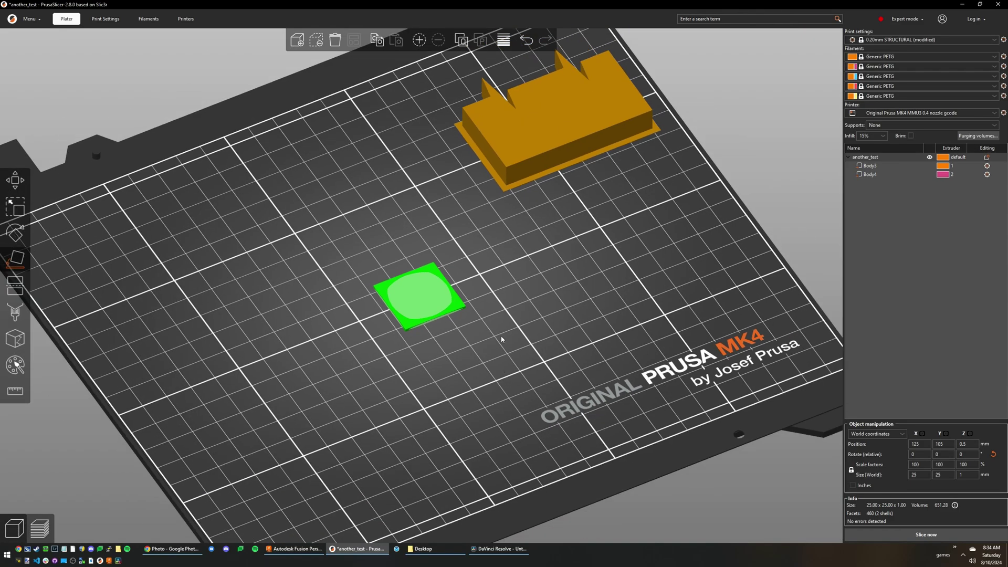
{"action": "left_click_drag", "start_coordinate": [534, 340], "coordinate": [519, 352]}
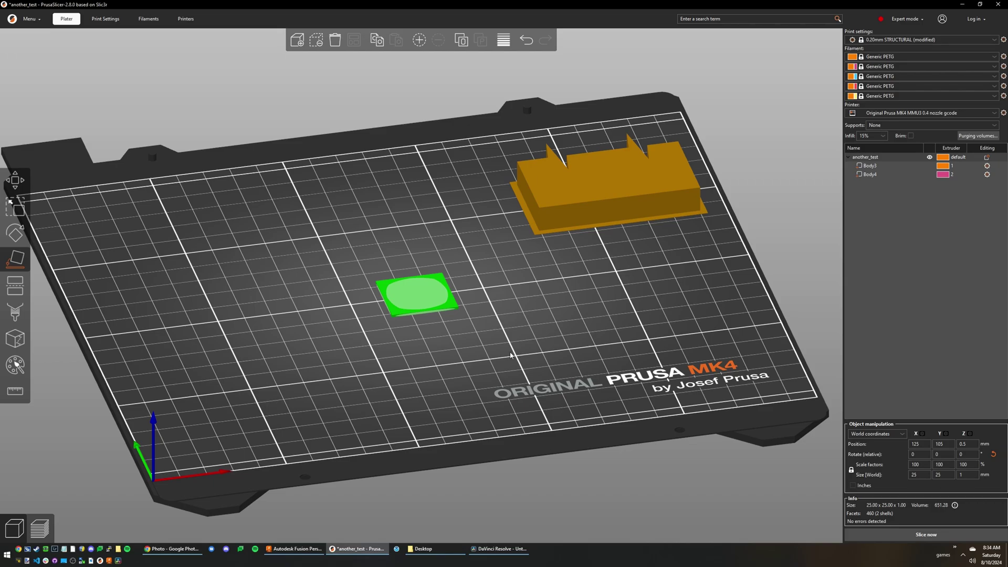
{"action": "middle_click_drag", "start_coordinate": [467, 347], "coordinate": [466, 368]}
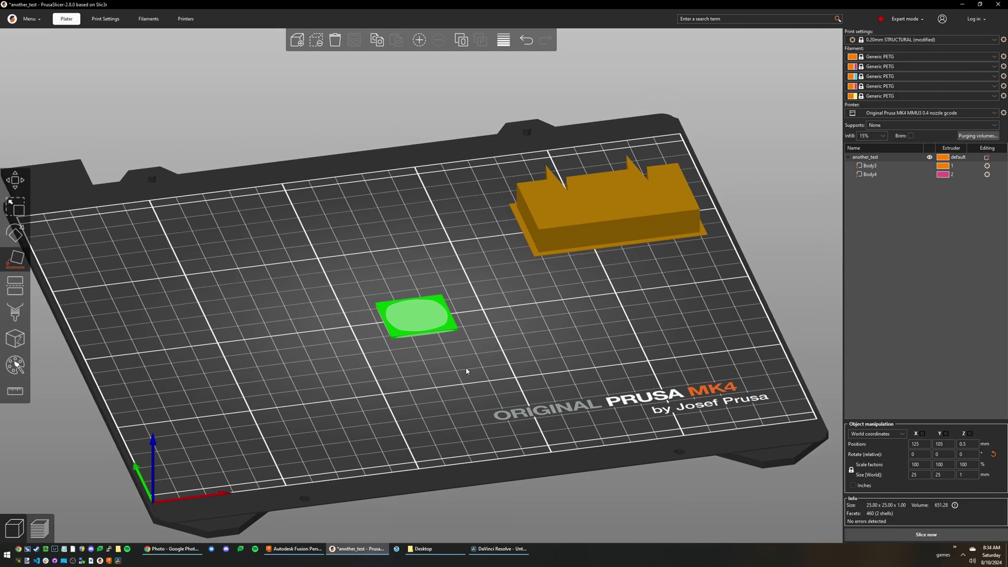
{"action": "left_click", "coordinate": [466, 387]}
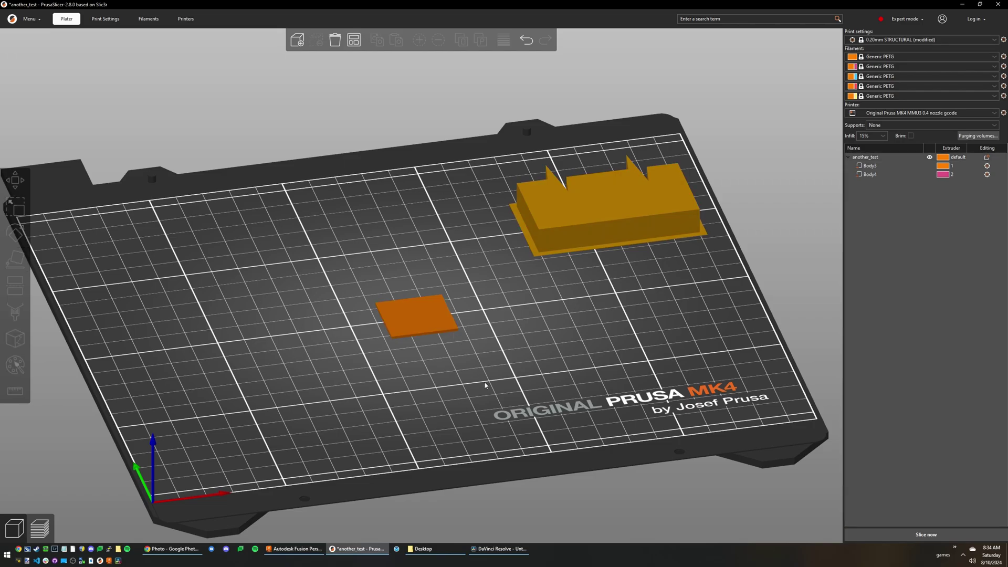
Slice the flat plate and examine the two-colour X on its underside up close.
{"action": "mouse_move", "coordinate": [485, 385]}
{"action": "left_mouse_down"}
{"action": "mouse_move", "coordinate": [491, 405]}
{"action": "mouse_move", "coordinate": [491, 369]}
{"action": "left_mouse_up"}
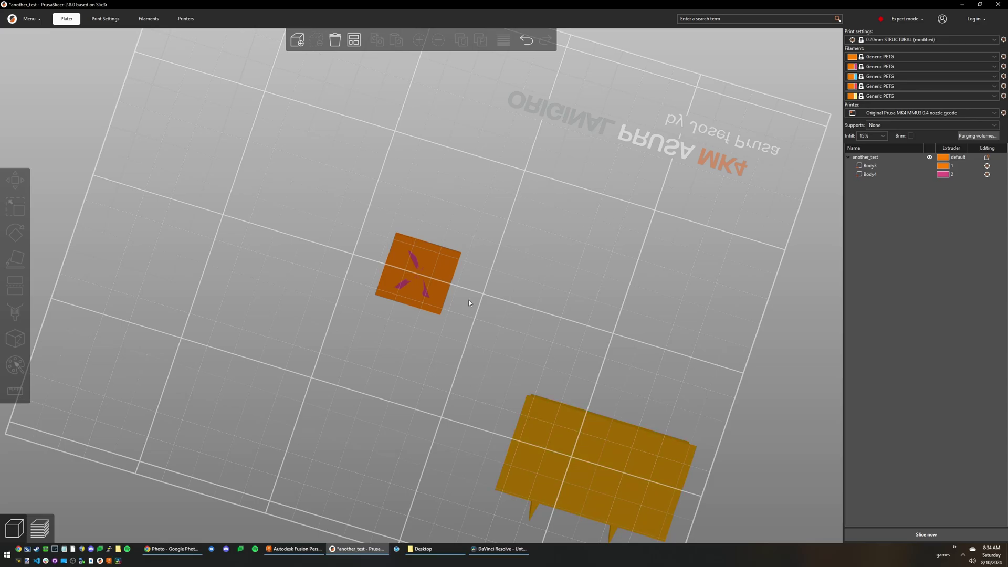
{"action": "scroll", "coordinate": [416, 283], "scroll_direction": "up", "scroll_amount": 3}
{"action": "left_click", "coordinate": [903, 534]}
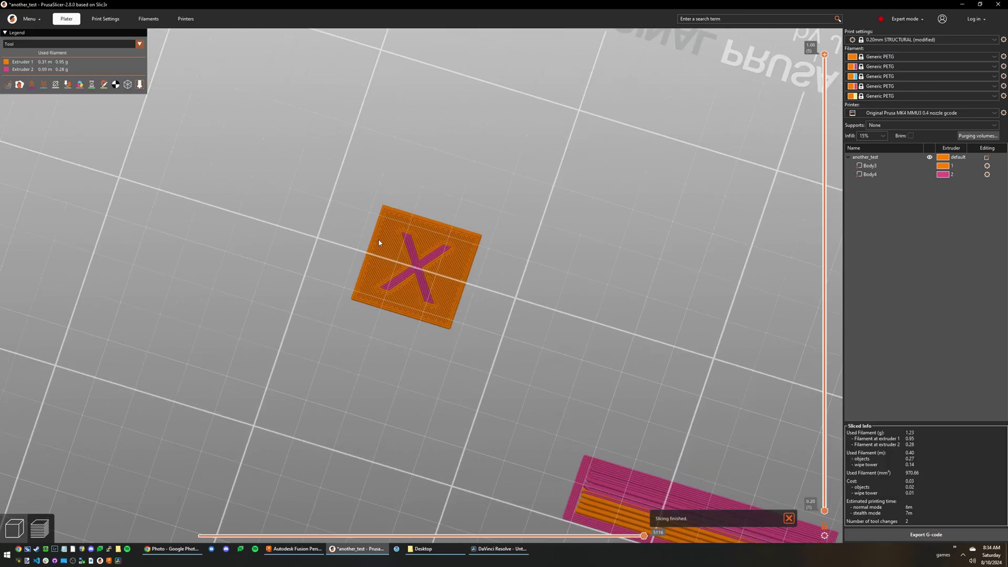
{"action": "scroll", "coordinate": [411, 250], "scroll_direction": "up", "scroll_amount": 2}
{"action": "scroll", "coordinate": [412, 250], "scroll_direction": "up", "scroll_amount": 2}
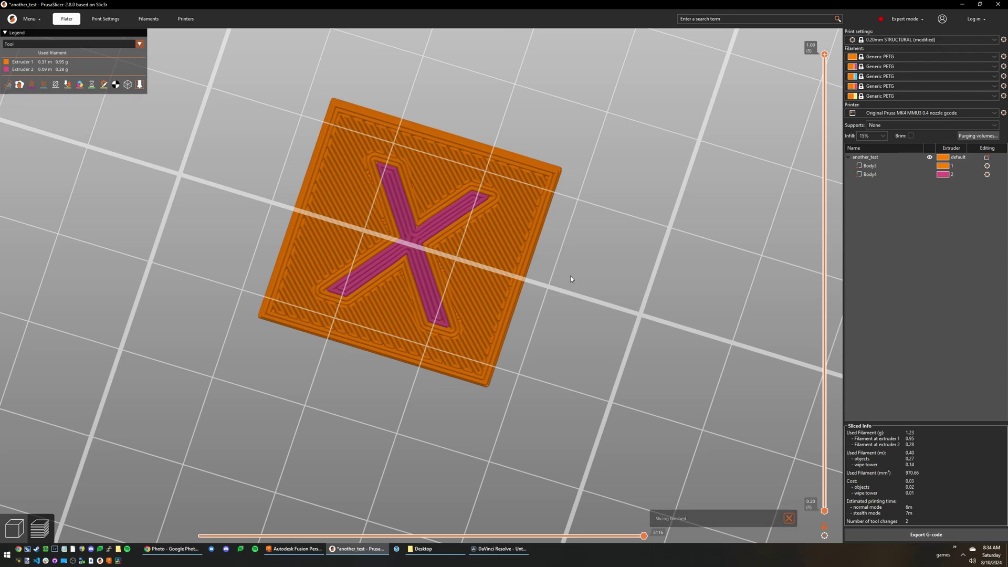
{"action": "middle_click_drag", "start_coordinate": [570, 276], "coordinate": [511, 330]}
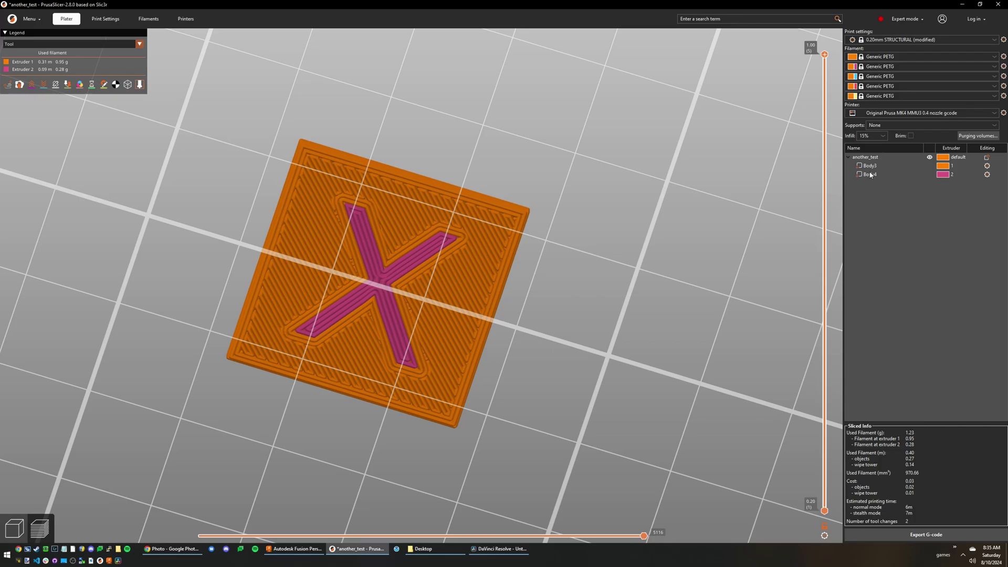
Move Body3 below Body4 in the part order, slice again, and inspect the underside of the plate.
{"action": "left_click_drag", "start_coordinate": [871, 167], "coordinate": [870, 174]}
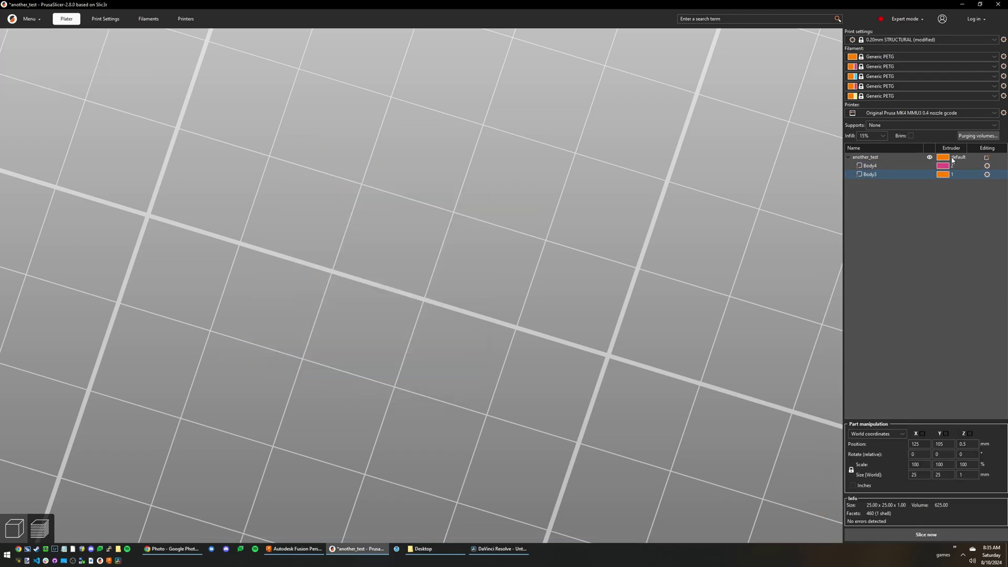
{"action": "left_click", "coordinate": [937, 540]}
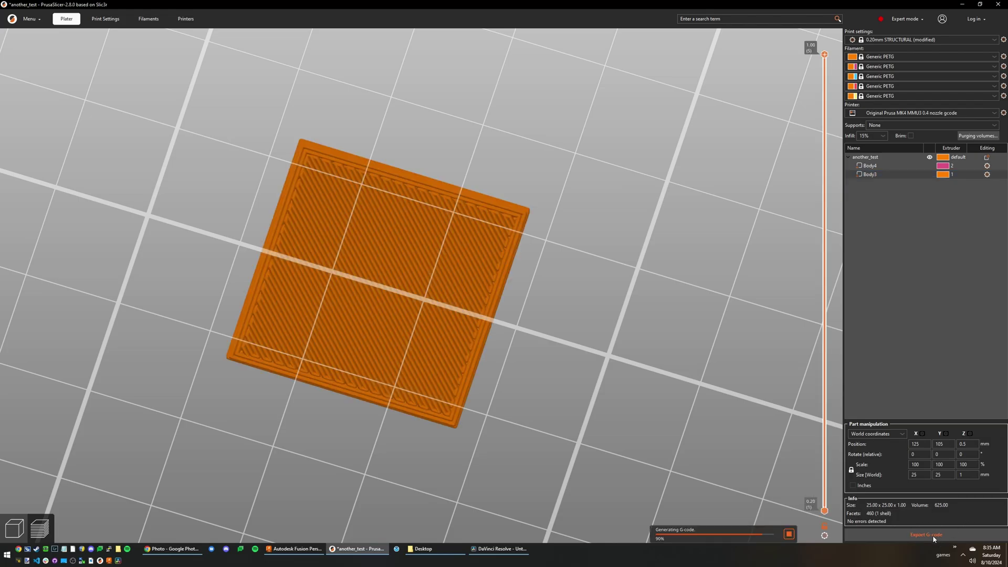
{"action": "left_click_drag", "start_coordinate": [450, 342], "coordinate": [629, 313]}
Move Body4 back below Body3 in the part order, reslice, and inspect the plate from both sides.
{"action": "left_click_drag", "start_coordinate": [899, 167], "coordinate": [896, 179]}
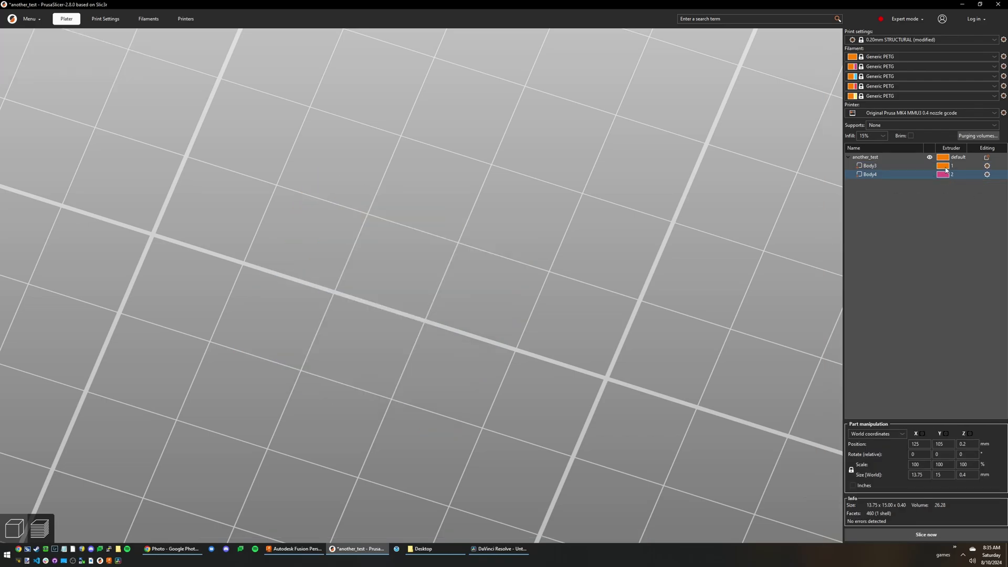
{"action": "left_click", "coordinate": [940, 532]}
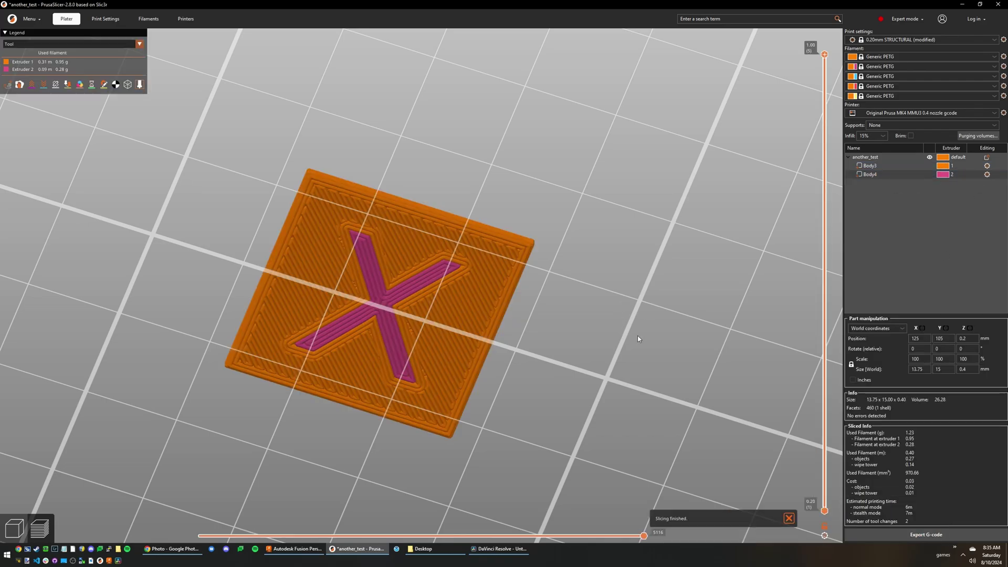
{"action": "middle_click_drag", "start_coordinate": [526, 394], "coordinate": [547, 289]}
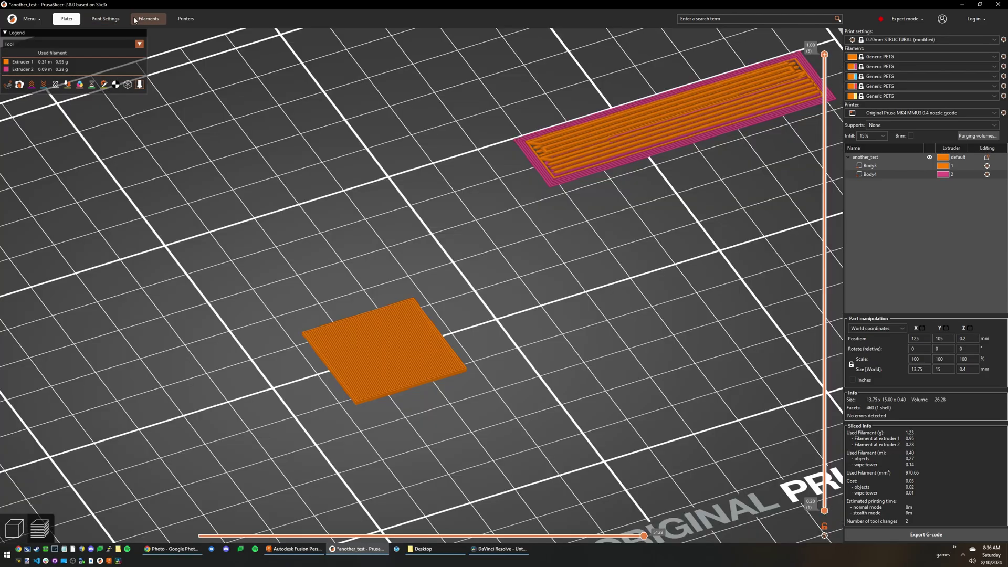
Review the first layer speed among the Speed print settings and return to the sliced plate.
{"action": "left_click", "coordinate": [106, 19]}
{"action": "left_click", "coordinate": [19, 75]}
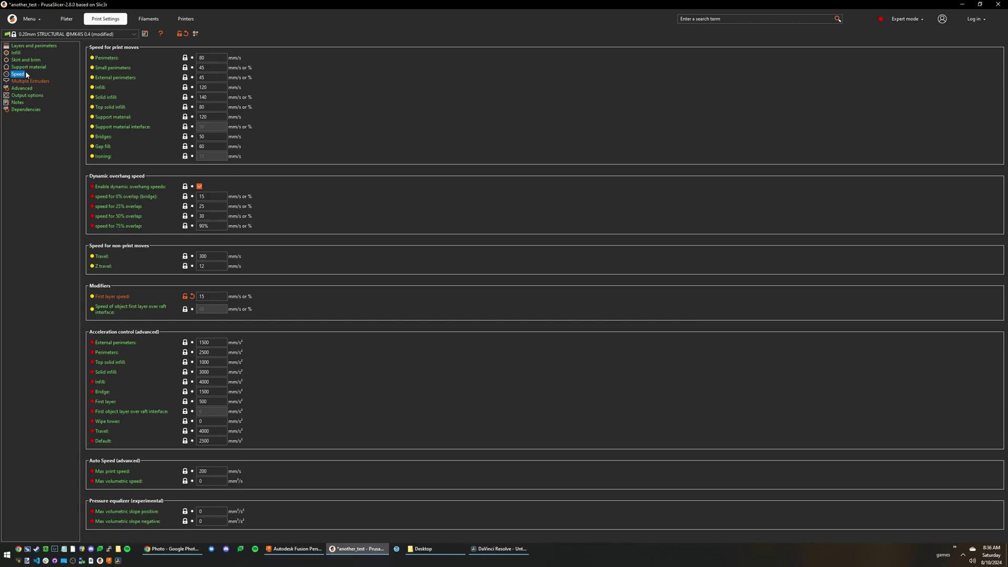
{"action": "left_click", "coordinate": [19, 68]}
{"action": "left_click", "coordinate": [14, 75]}
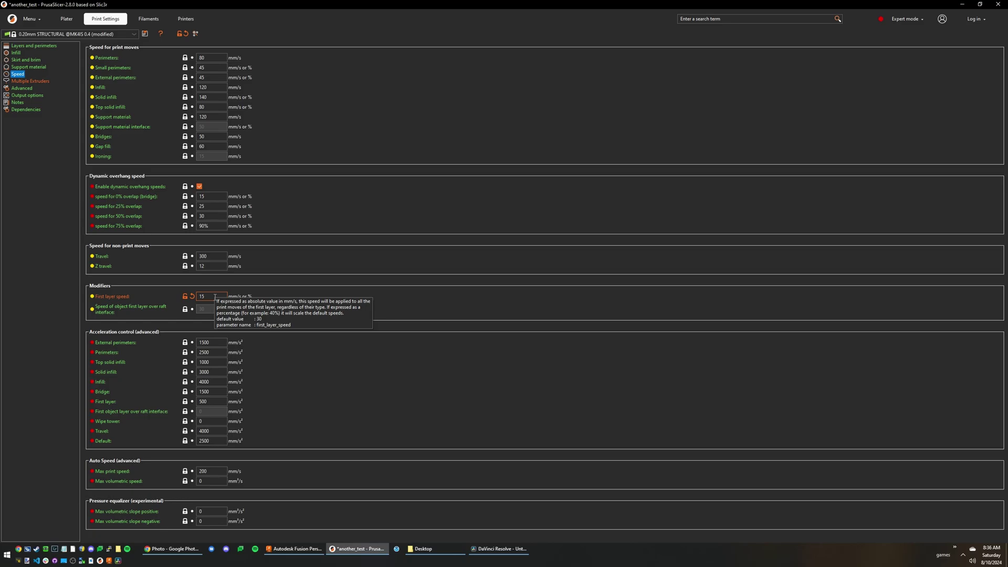
{"action": "left_click", "coordinate": [66, 18]}
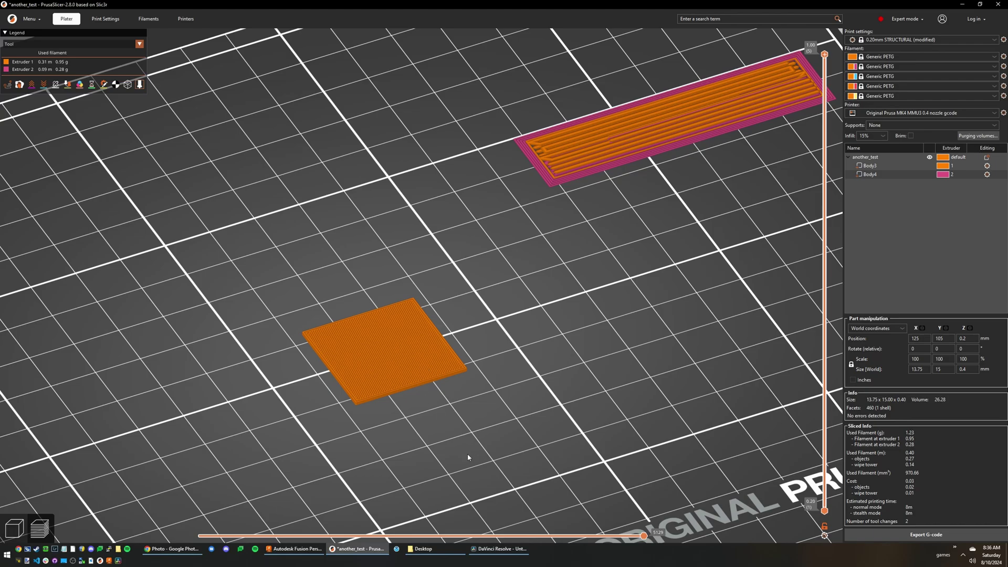
Examine the sliced plate's X underside and solid top surface, along with the wipe tower.
{"action": "left_click_drag", "start_coordinate": [418, 459], "coordinate": [411, 413]}
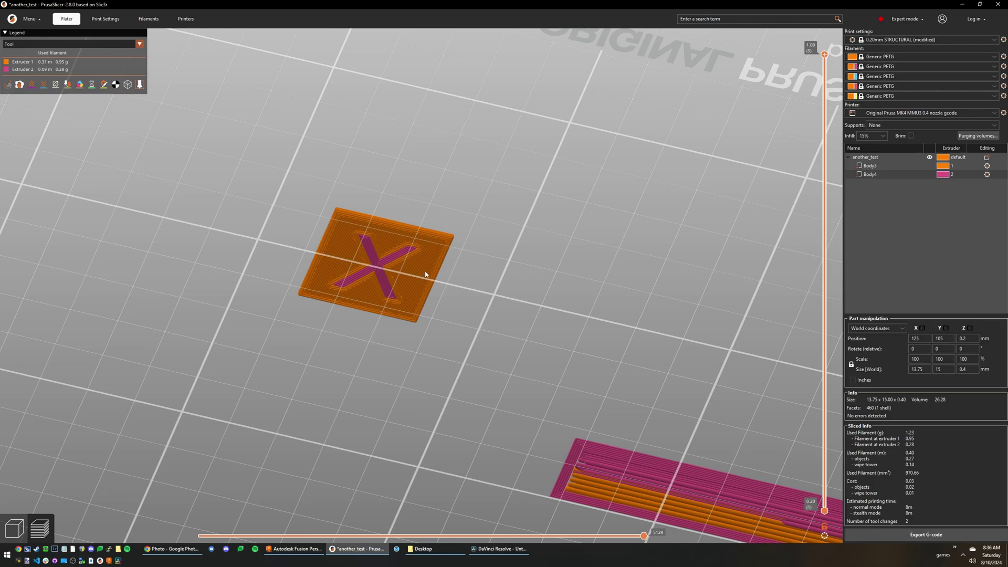
{"action": "left_click_drag", "start_coordinate": [445, 288], "coordinate": [462, 353]}
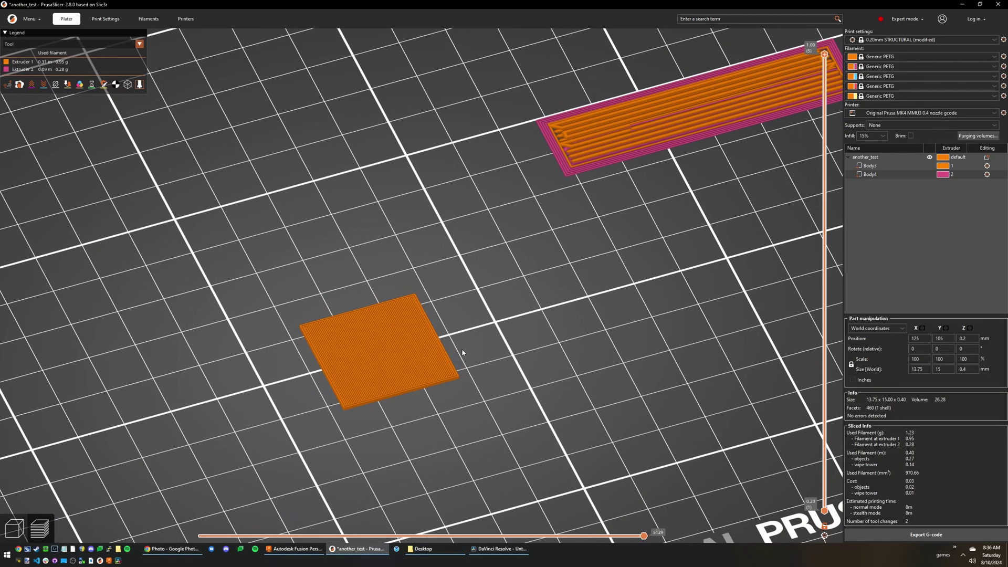
{"action": "scroll", "coordinate": [462, 383], "scroll_direction": "down", "scroll_amount": 10}
{"action": "scroll", "coordinate": [465, 389], "scroll_direction": "up", "scroll_amount": 3}
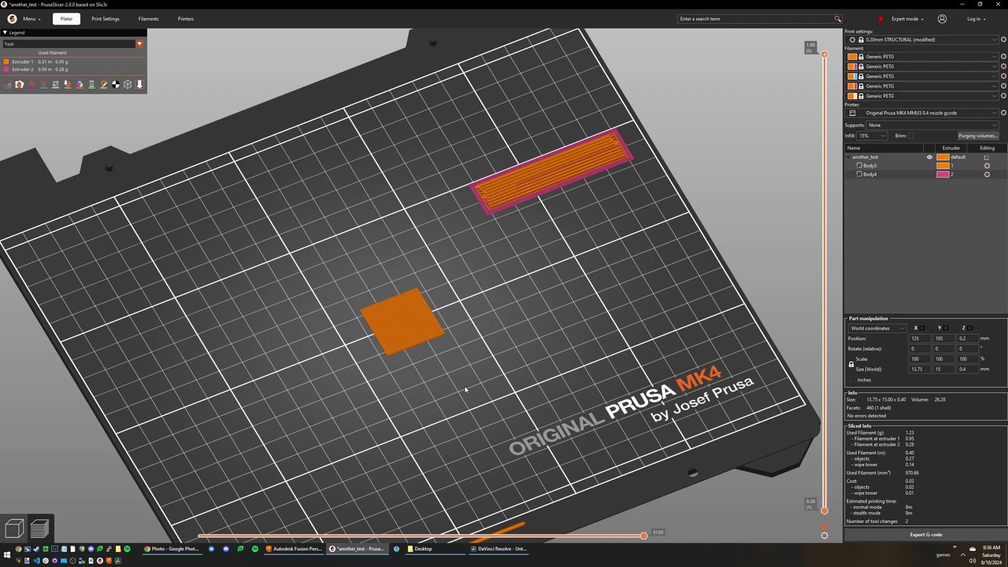
{"action": "scroll", "coordinate": [433, 370], "scroll_direction": "up", "scroll_amount": 9}
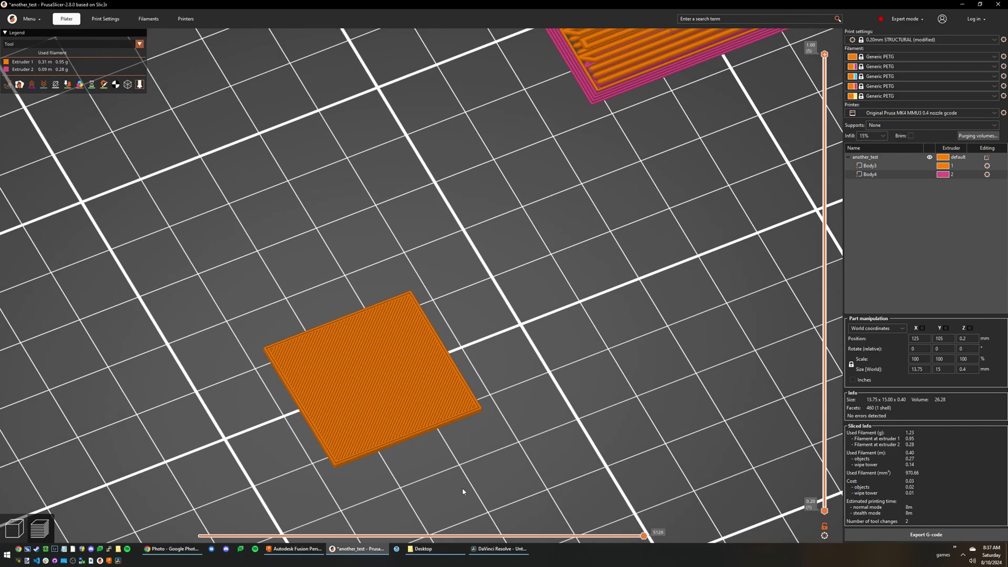
{"action": "left_click_drag", "start_coordinate": [462, 490], "coordinate": [455, 439]}
{"action": "left_click_drag", "start_coordinate": [506, 331], "coordinate": [515, 373]}
{"action": "scroll", "coordinate": [514, 372], "scroll_direction": "down", "scroll_amount": 2}
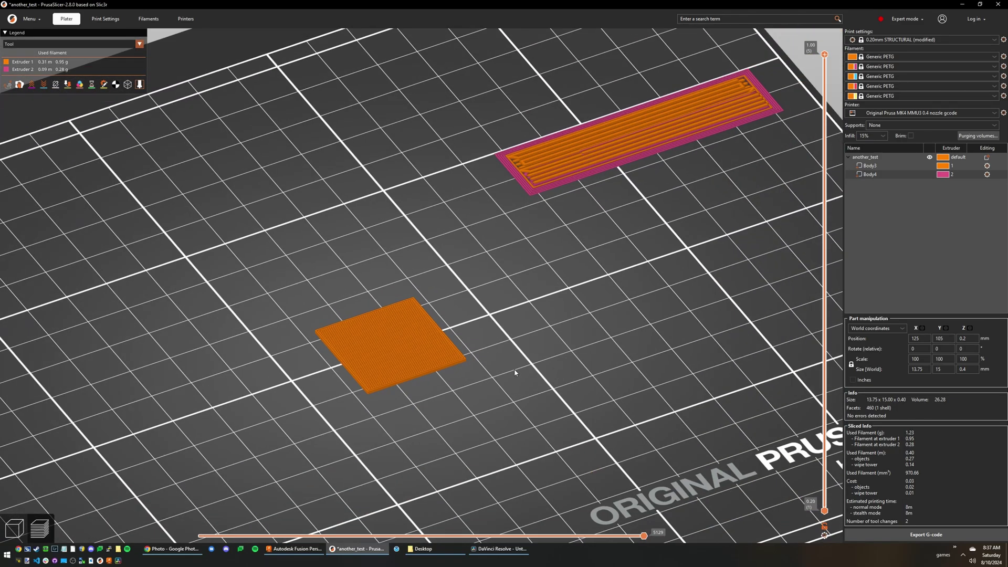